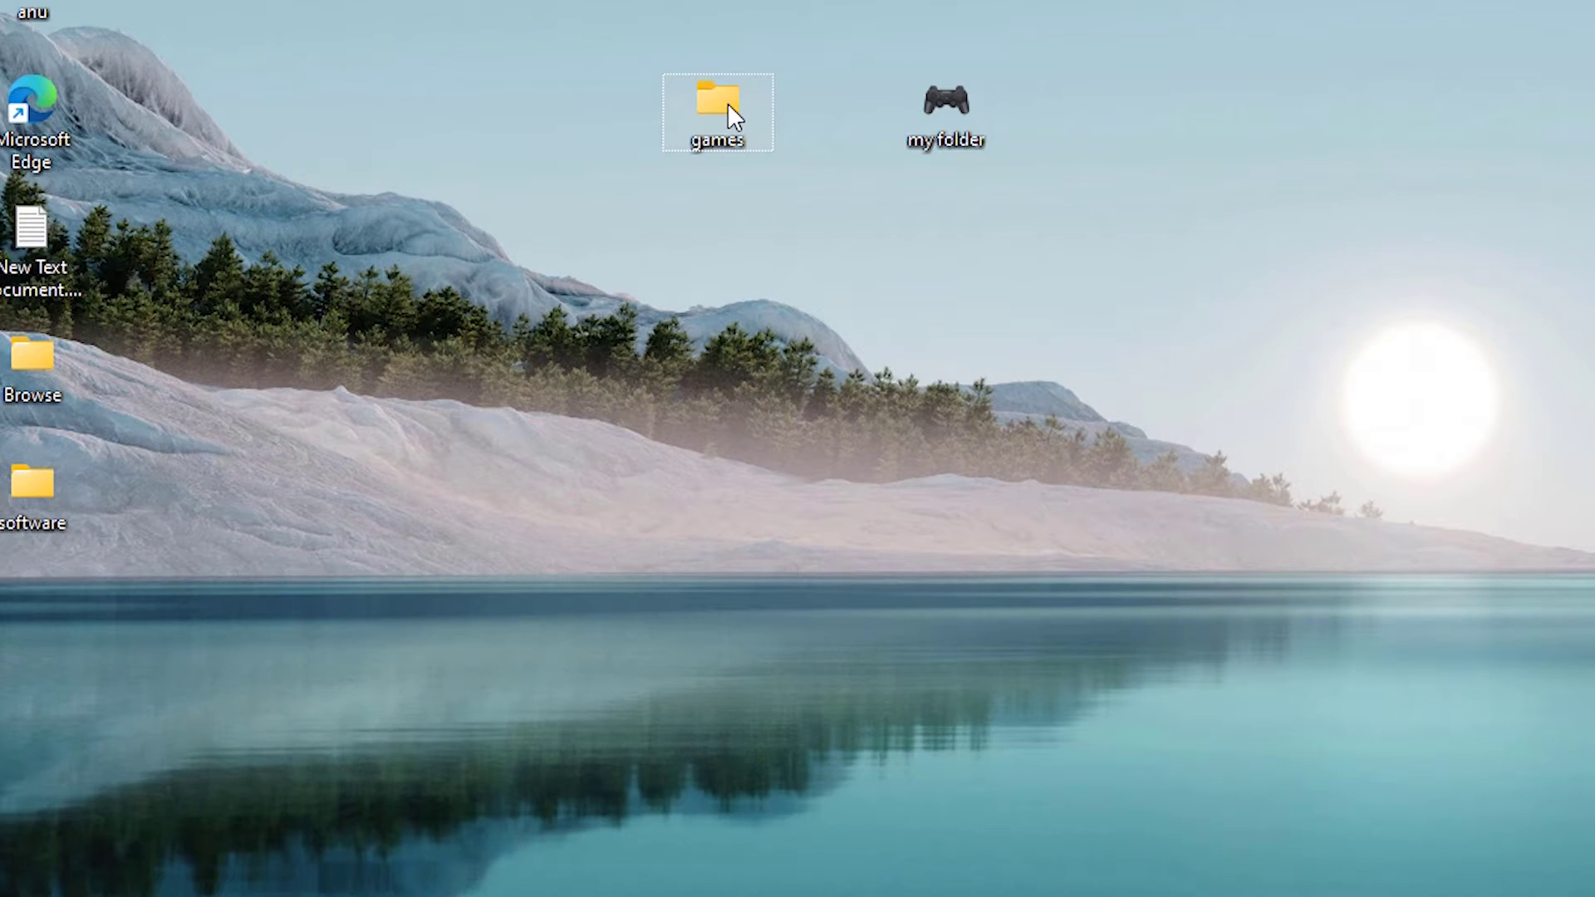
Step: Open the games folder's Change Icon dialog from Properties > Customize
{"action": "right_click", "coordinate": [728, 103]}
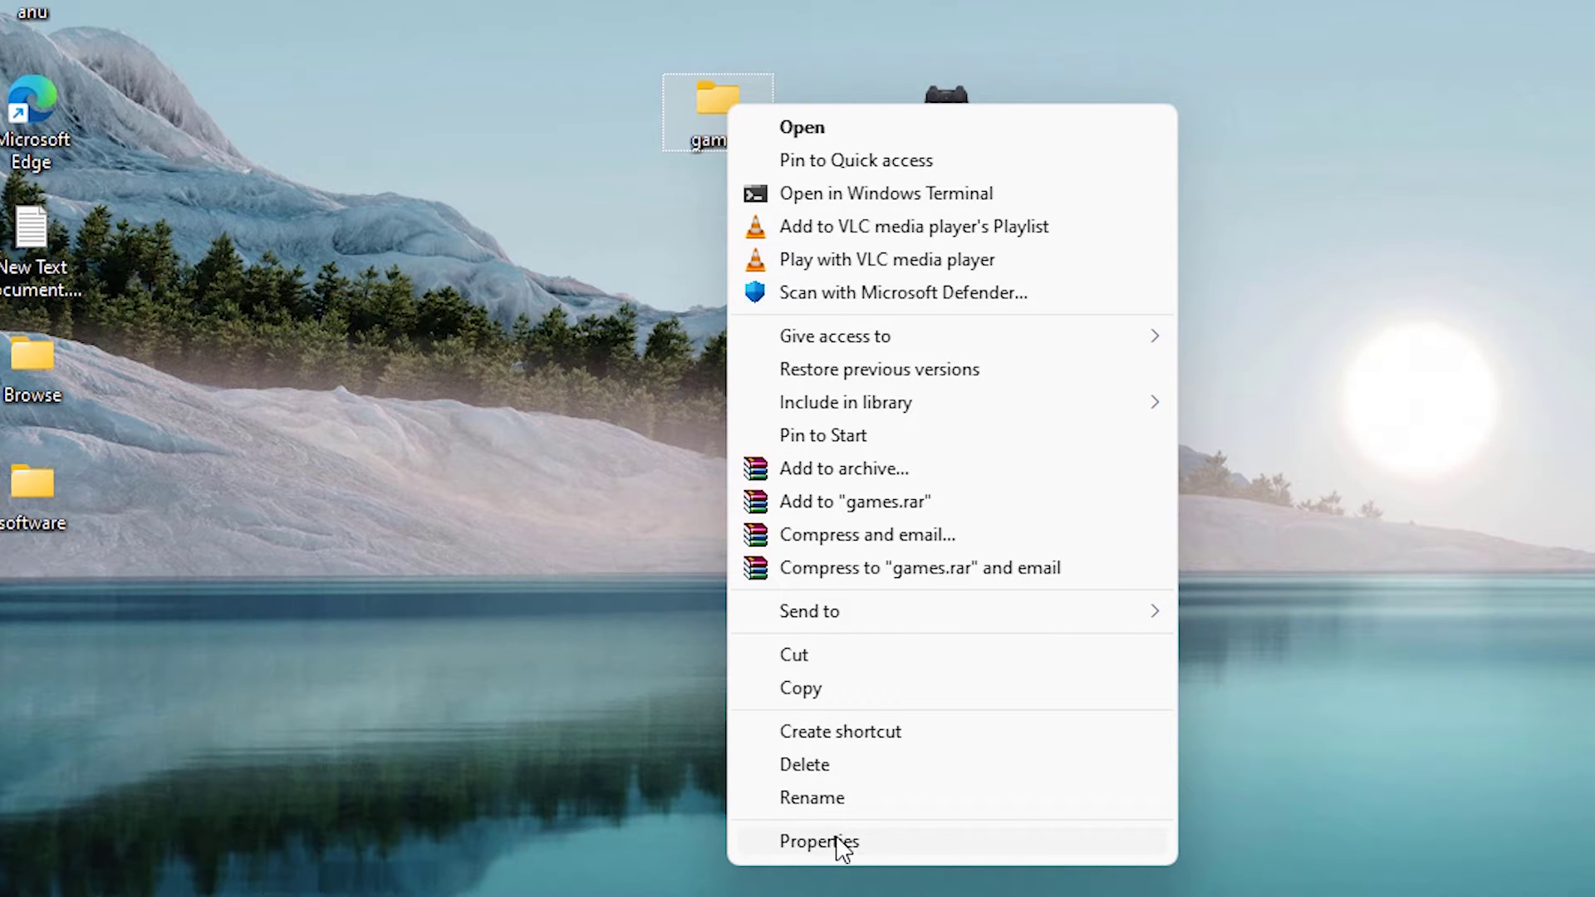
{"action": "left_click", "coordinate": [893, 844]}
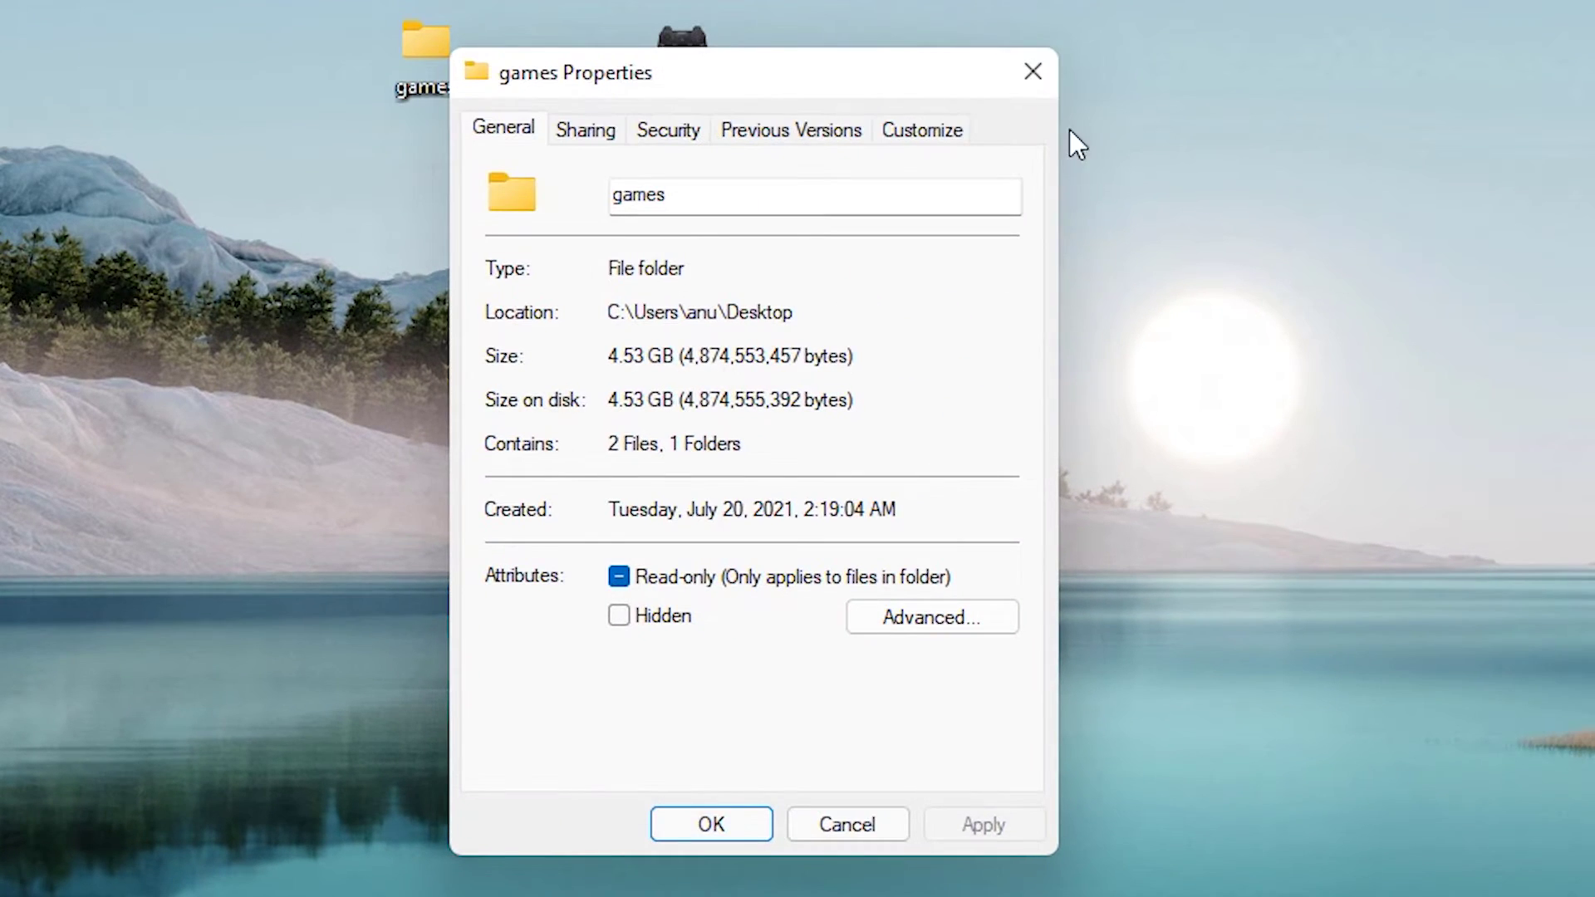
{"action": "left_click_drag", "start_coordinate": [893, 74], "coordinate": [922, 67]}
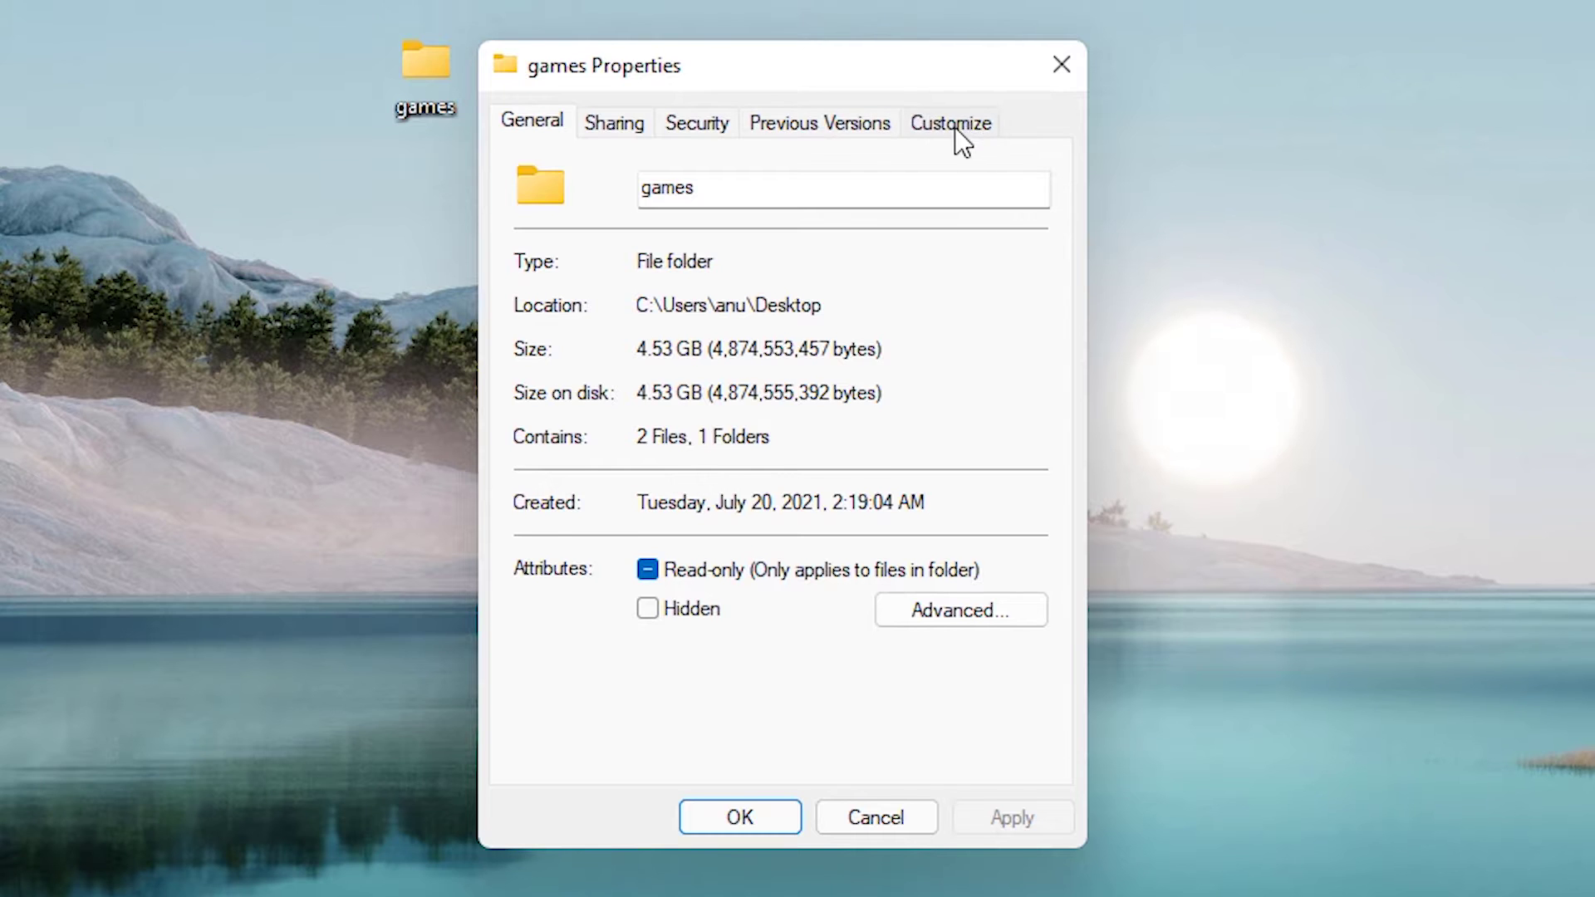
{"action": "left_click", "coordinate": [955, 125]}
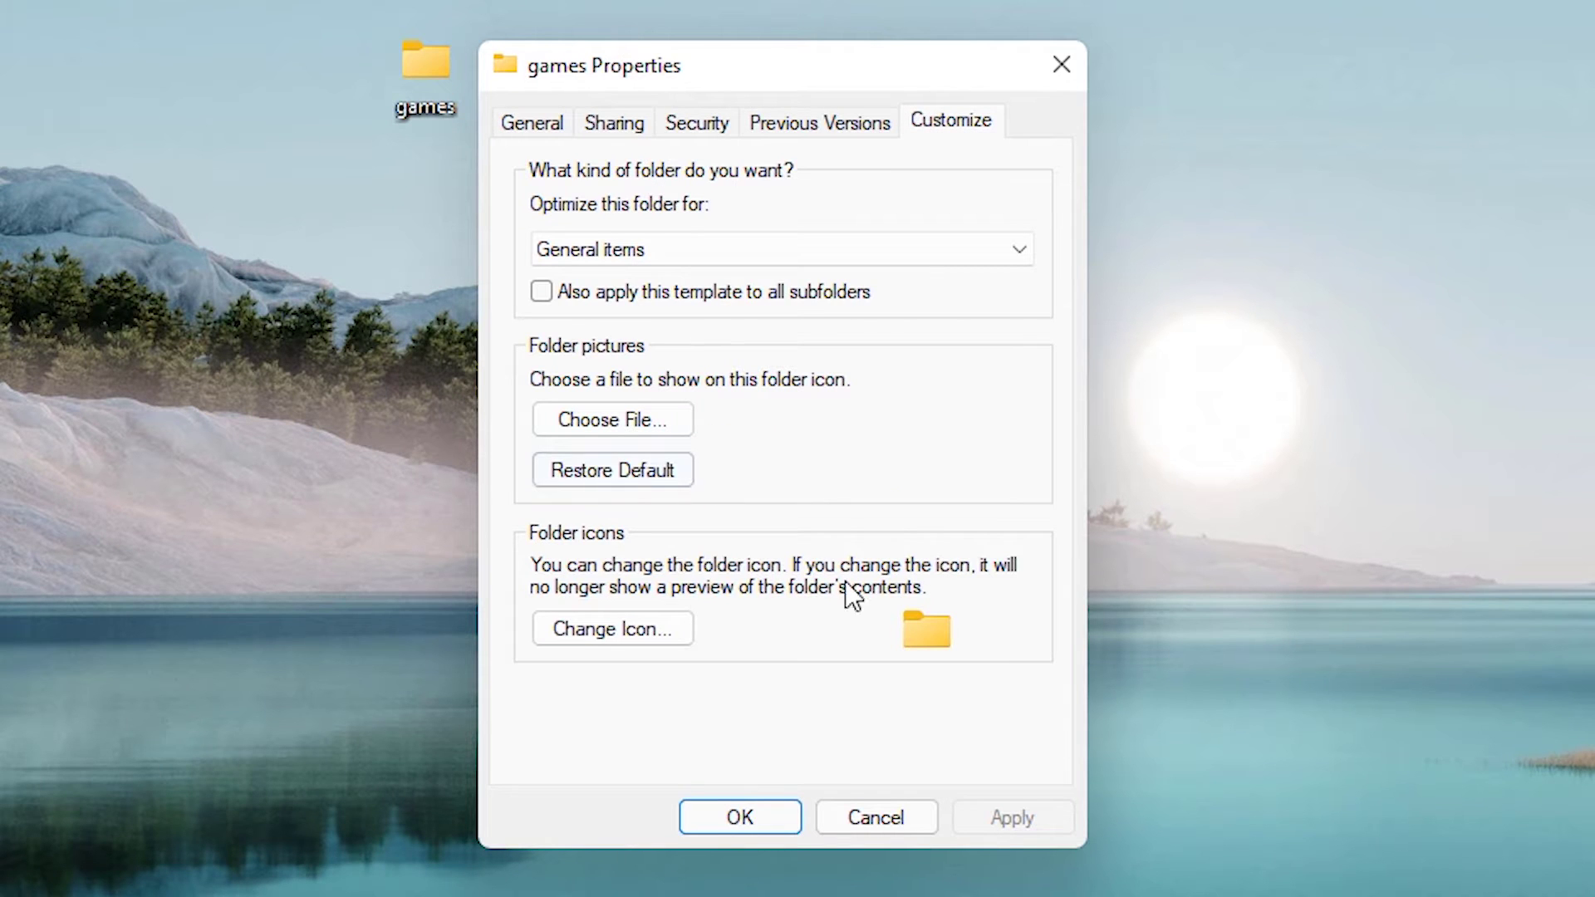
{"action": "left_click", "coordinate": [629, 638]}
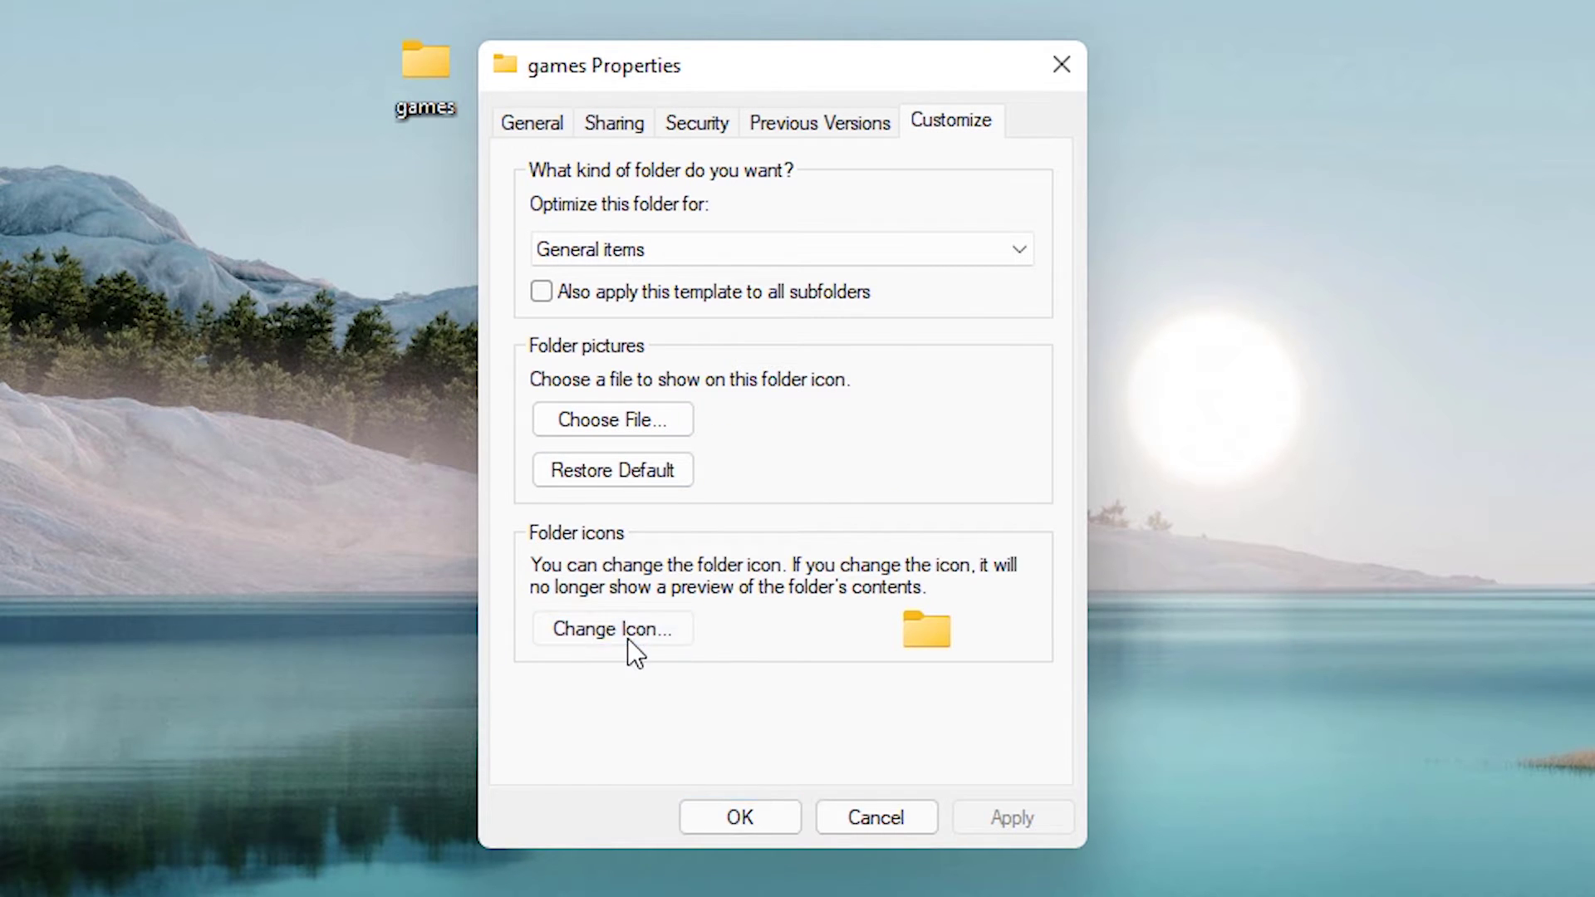
Step: Choose the paint-on-monitor system icon for the games folder and confirm both dialogs
{"action": "left_click_drag", "start_coordinate": [650, 700], "coordinate": [814, 699]}
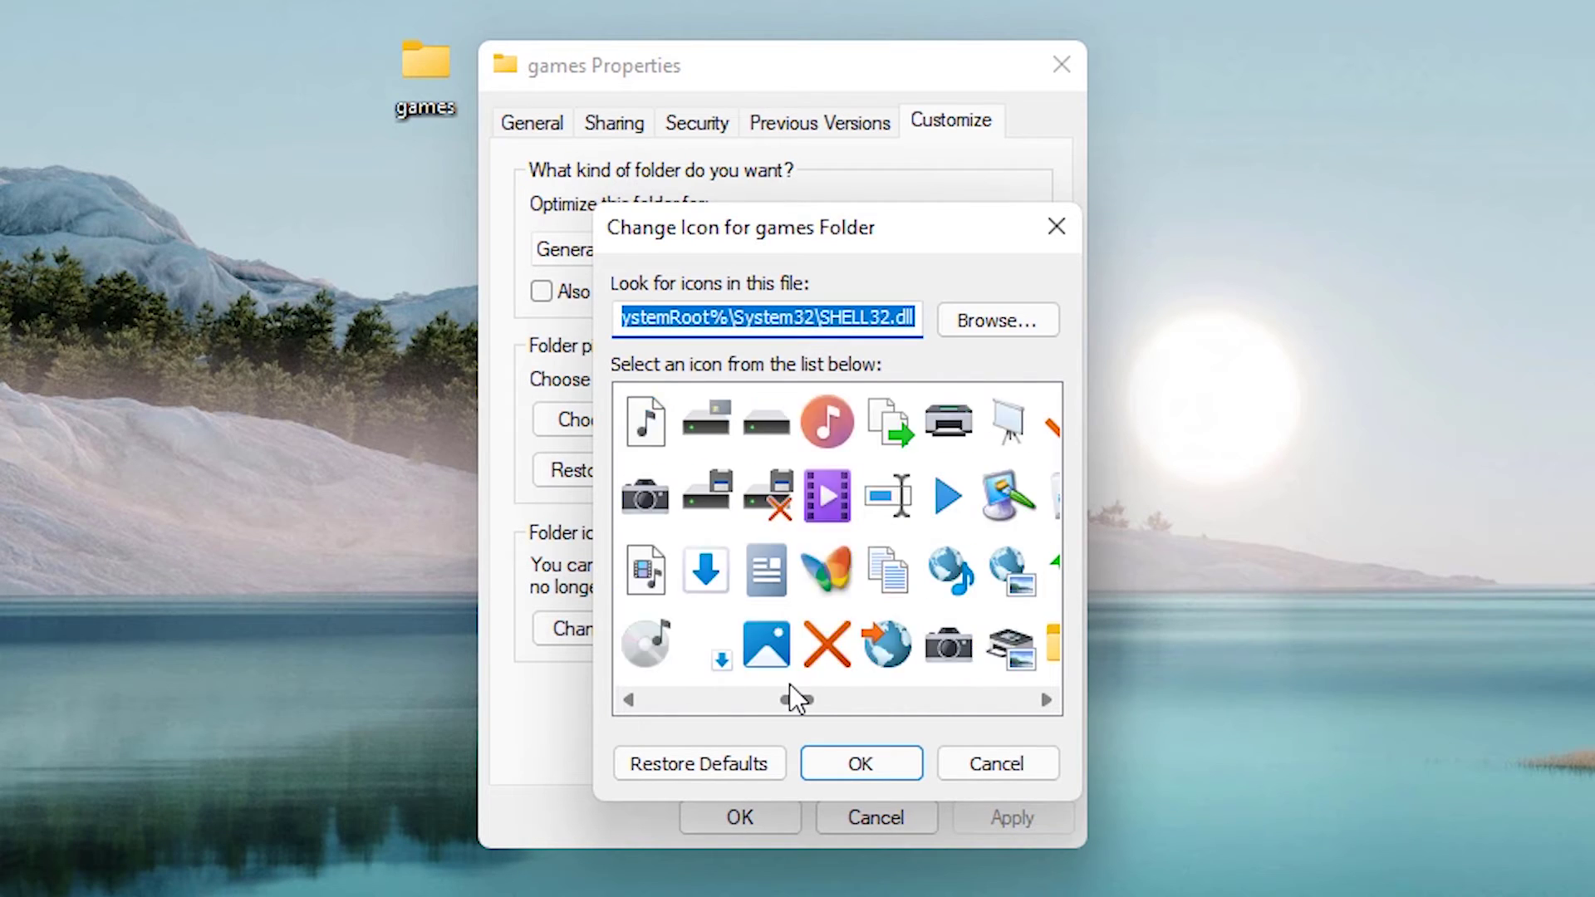
{"action": "left_click", "coordinate": [1009, 428]}
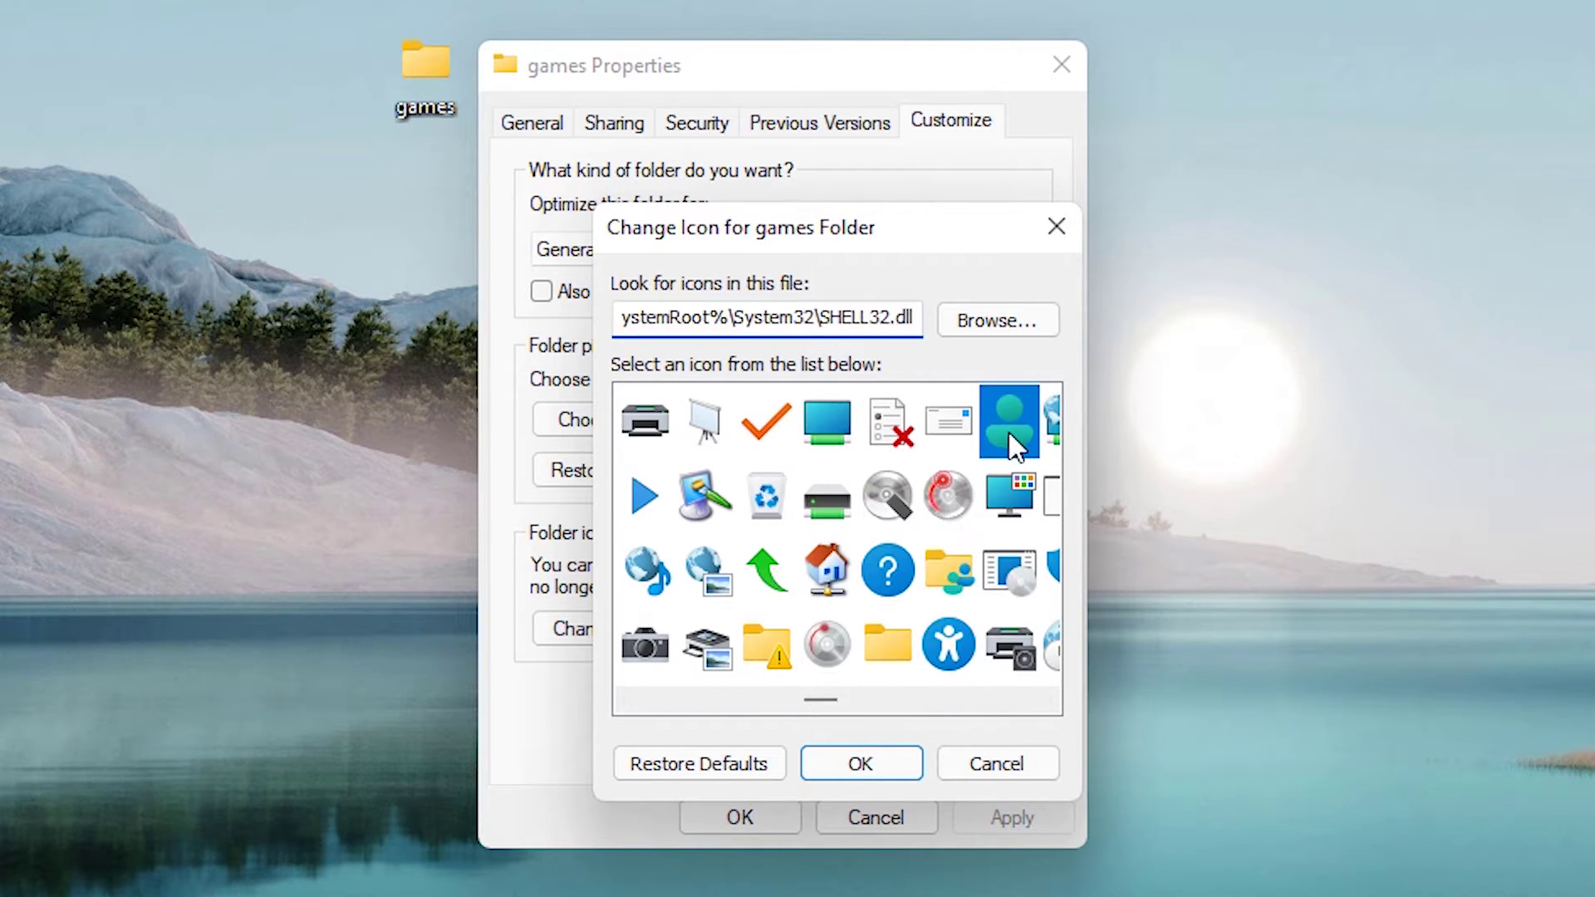
{"action": "left_click", "coordinate": [1010, 497]}
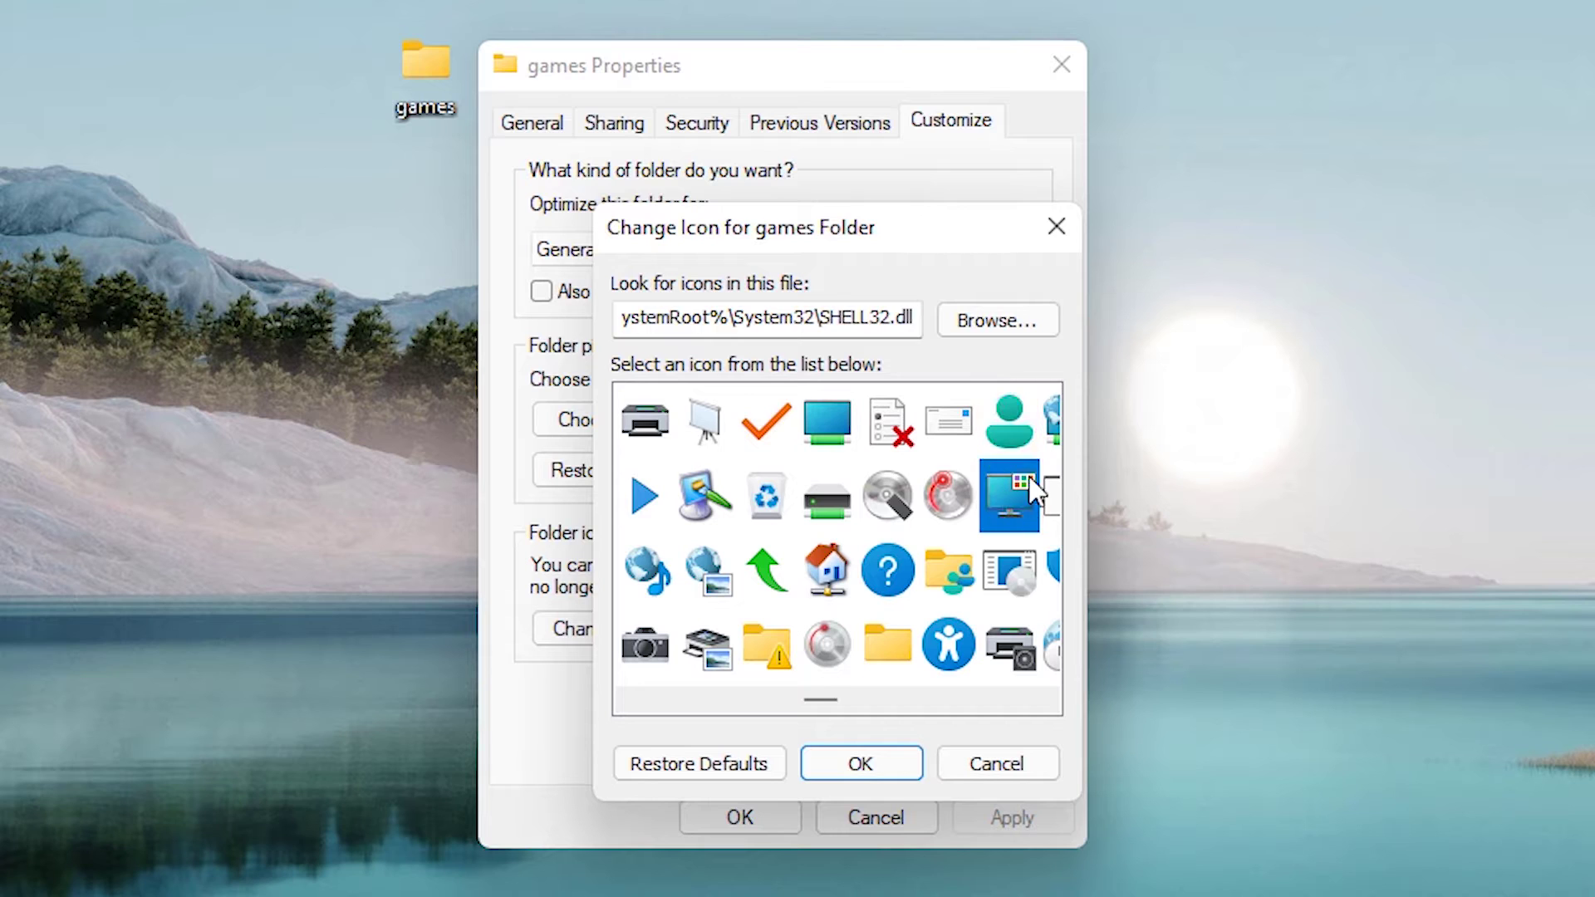
{"action": "left_click", "coordinate": [1050, 424]}
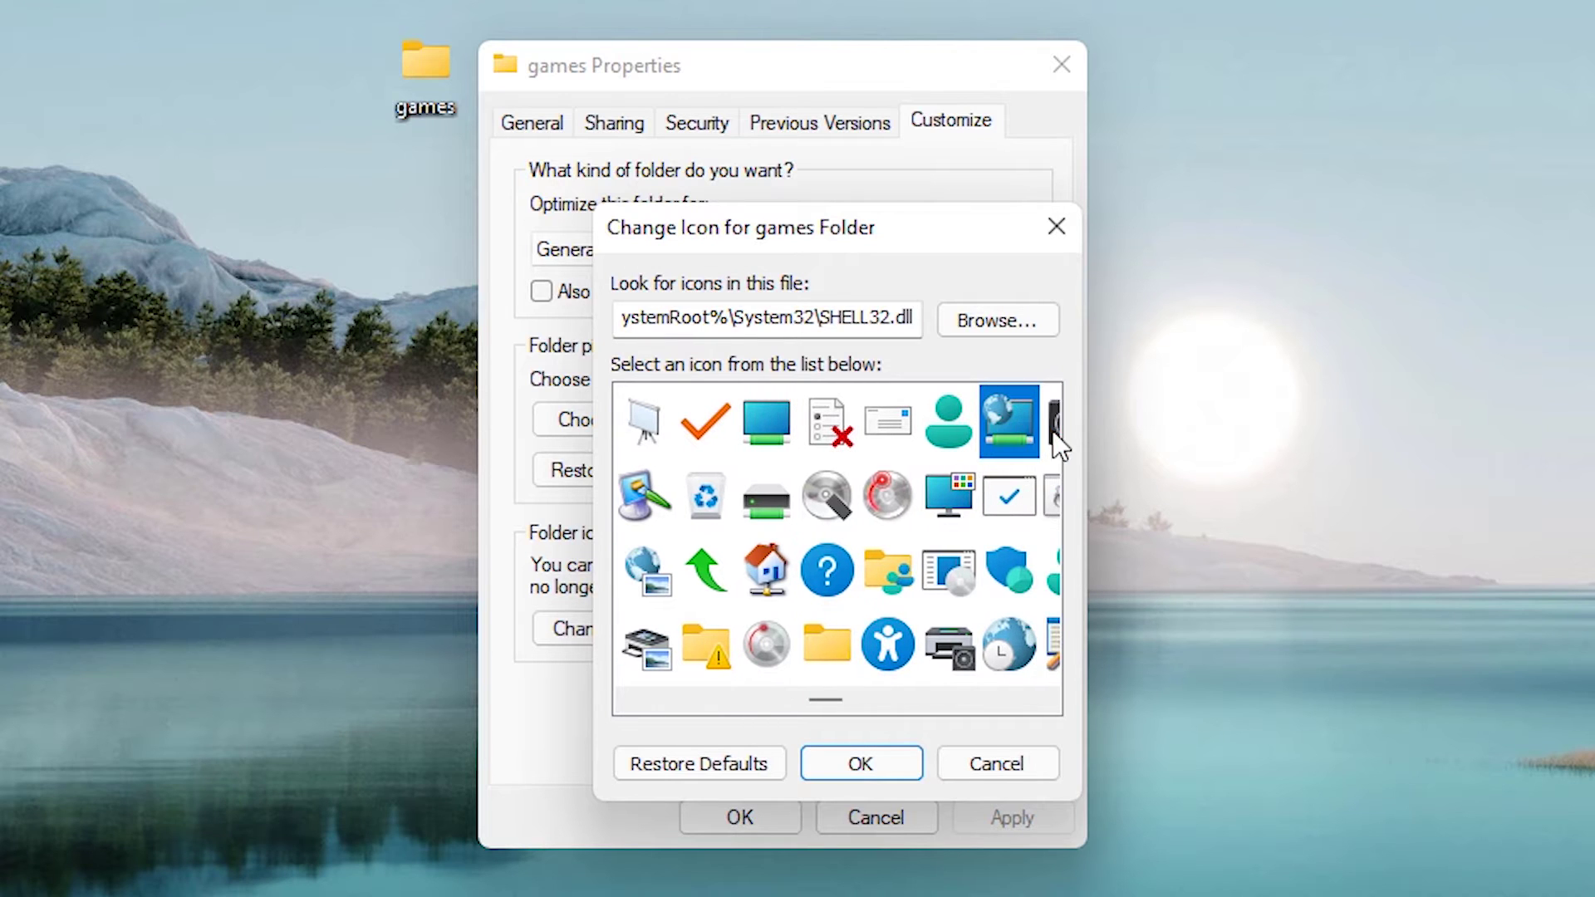
{"action": "left_click", "coordinate": [645, 524]}
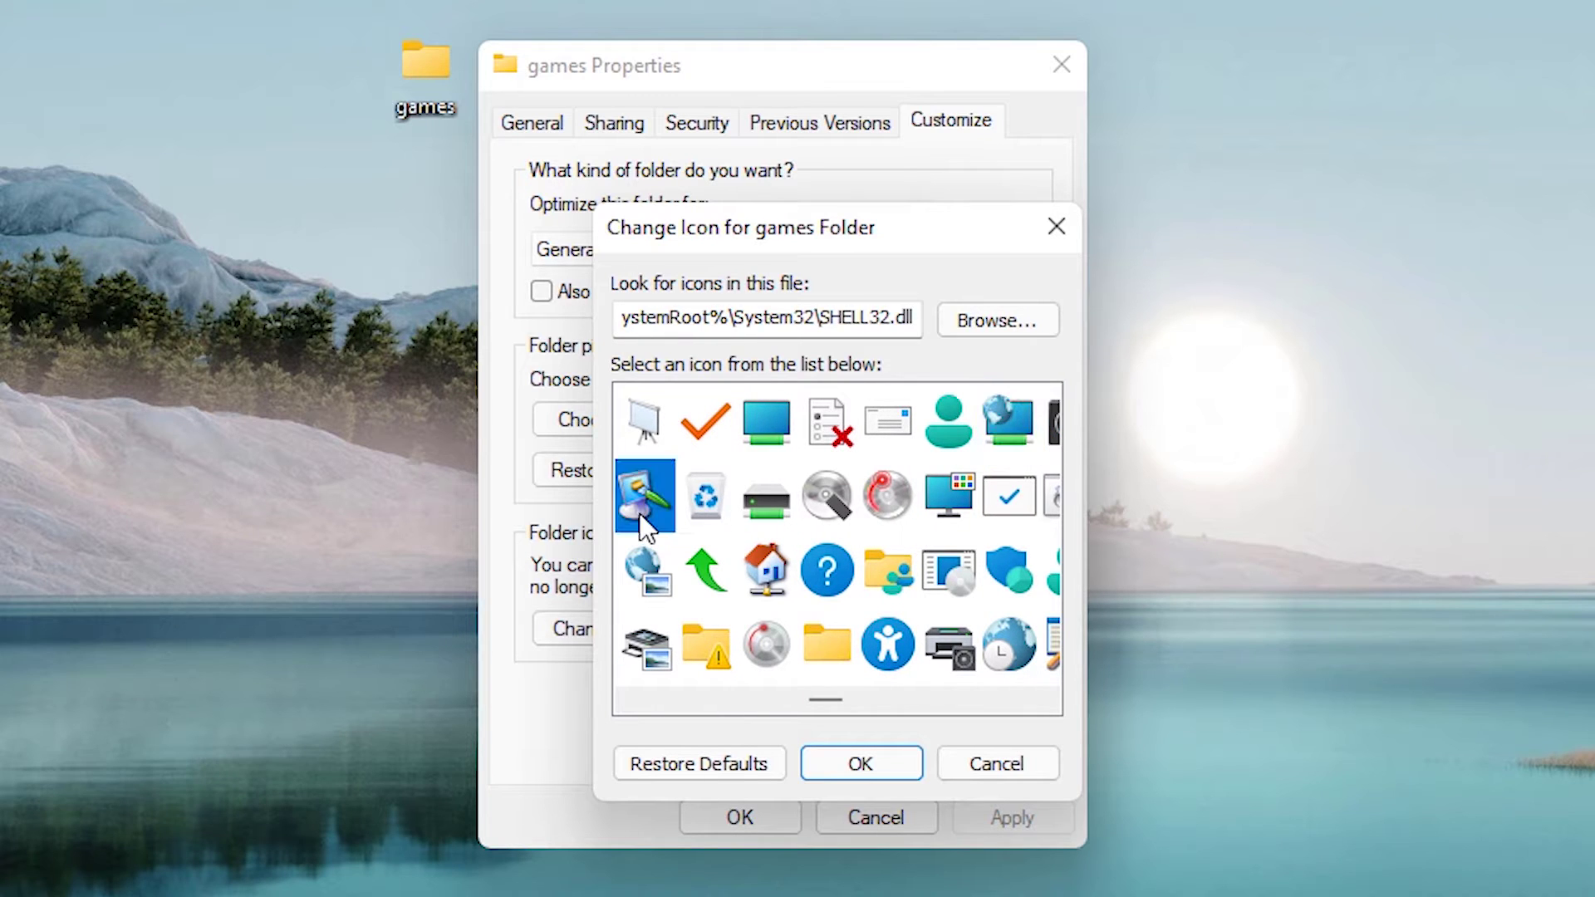
{"action": "left_click", "coordinate": [864, 765]}
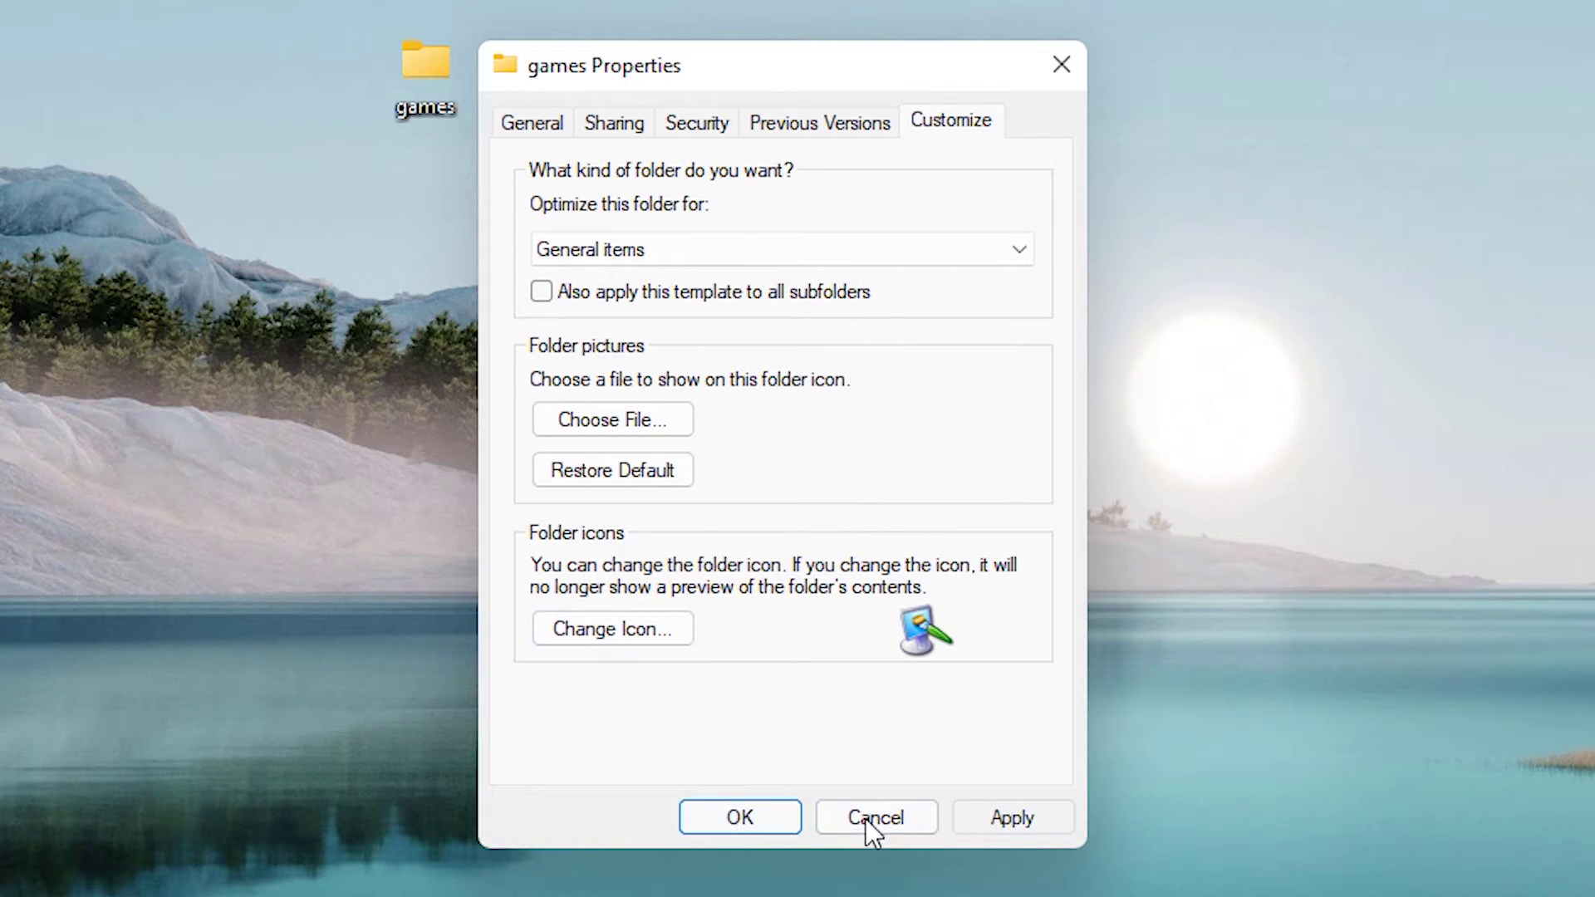
{"action": "left_click", "coordinate": [741, 819]}
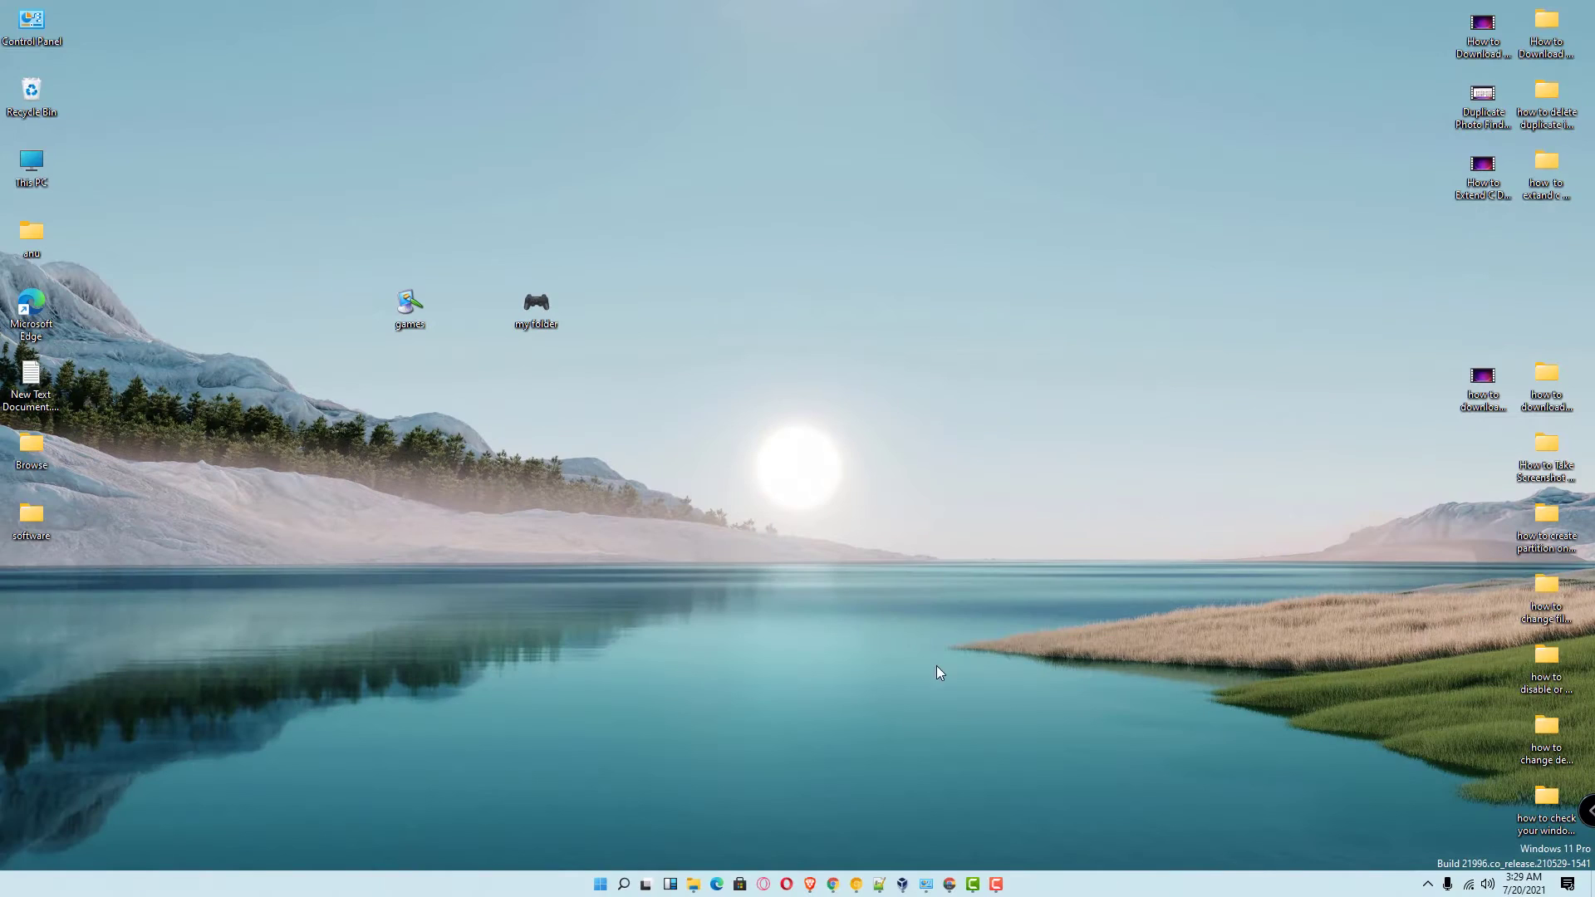
Step: Restore Chrome and open the Icon Archive search result in a new tab
{"action": "left_click", "coordinate": [950, 886]}
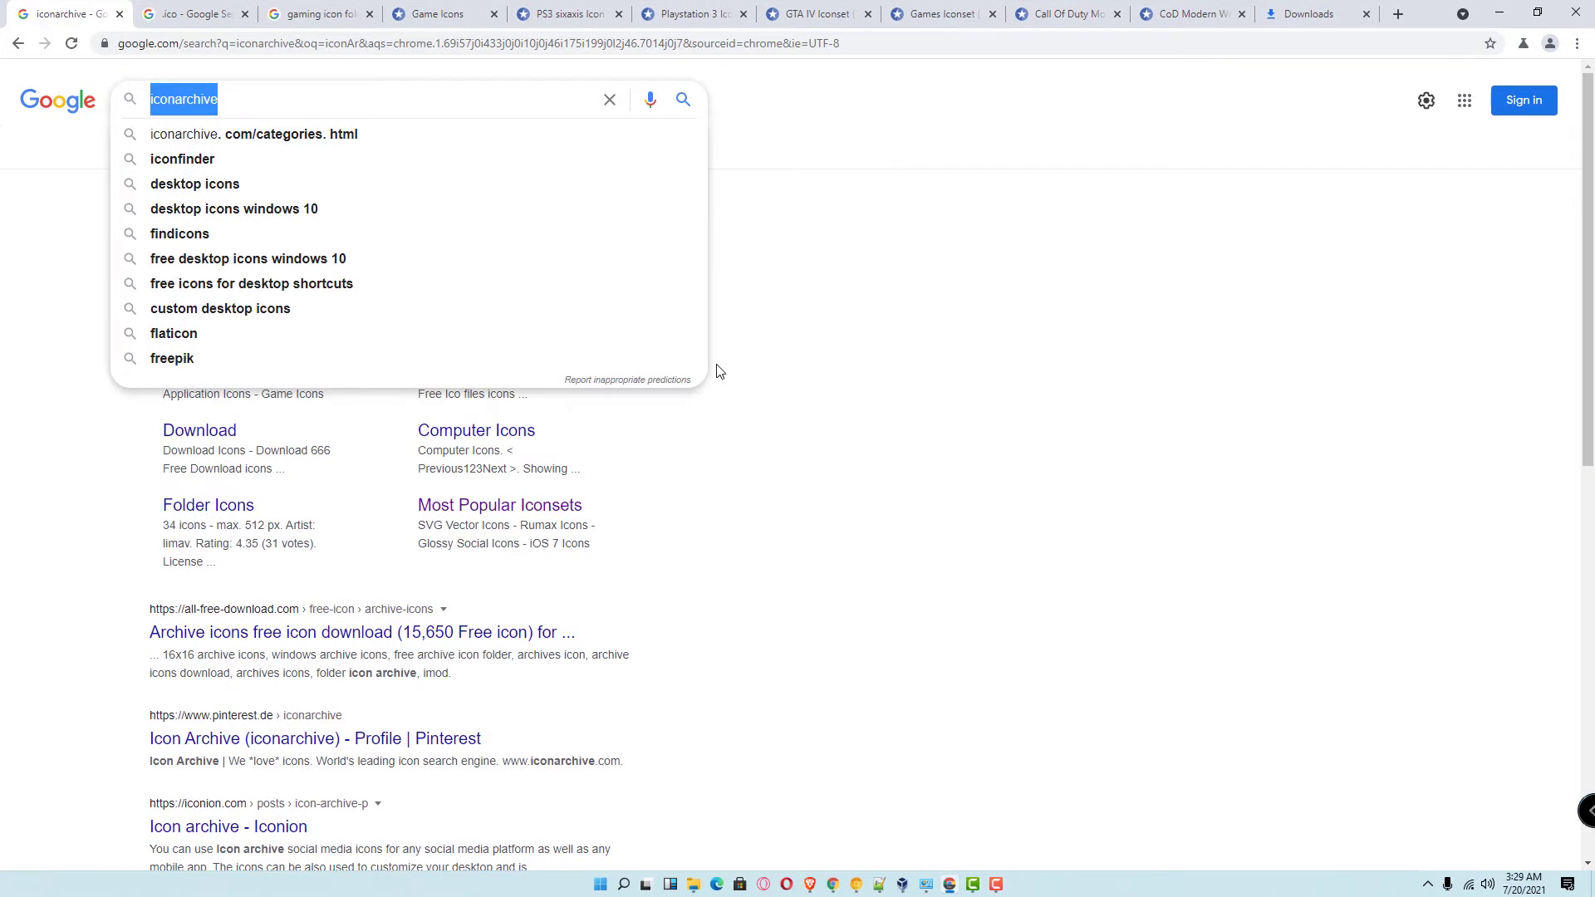
{"action": "left_click", "coordinate": [41, 231]}
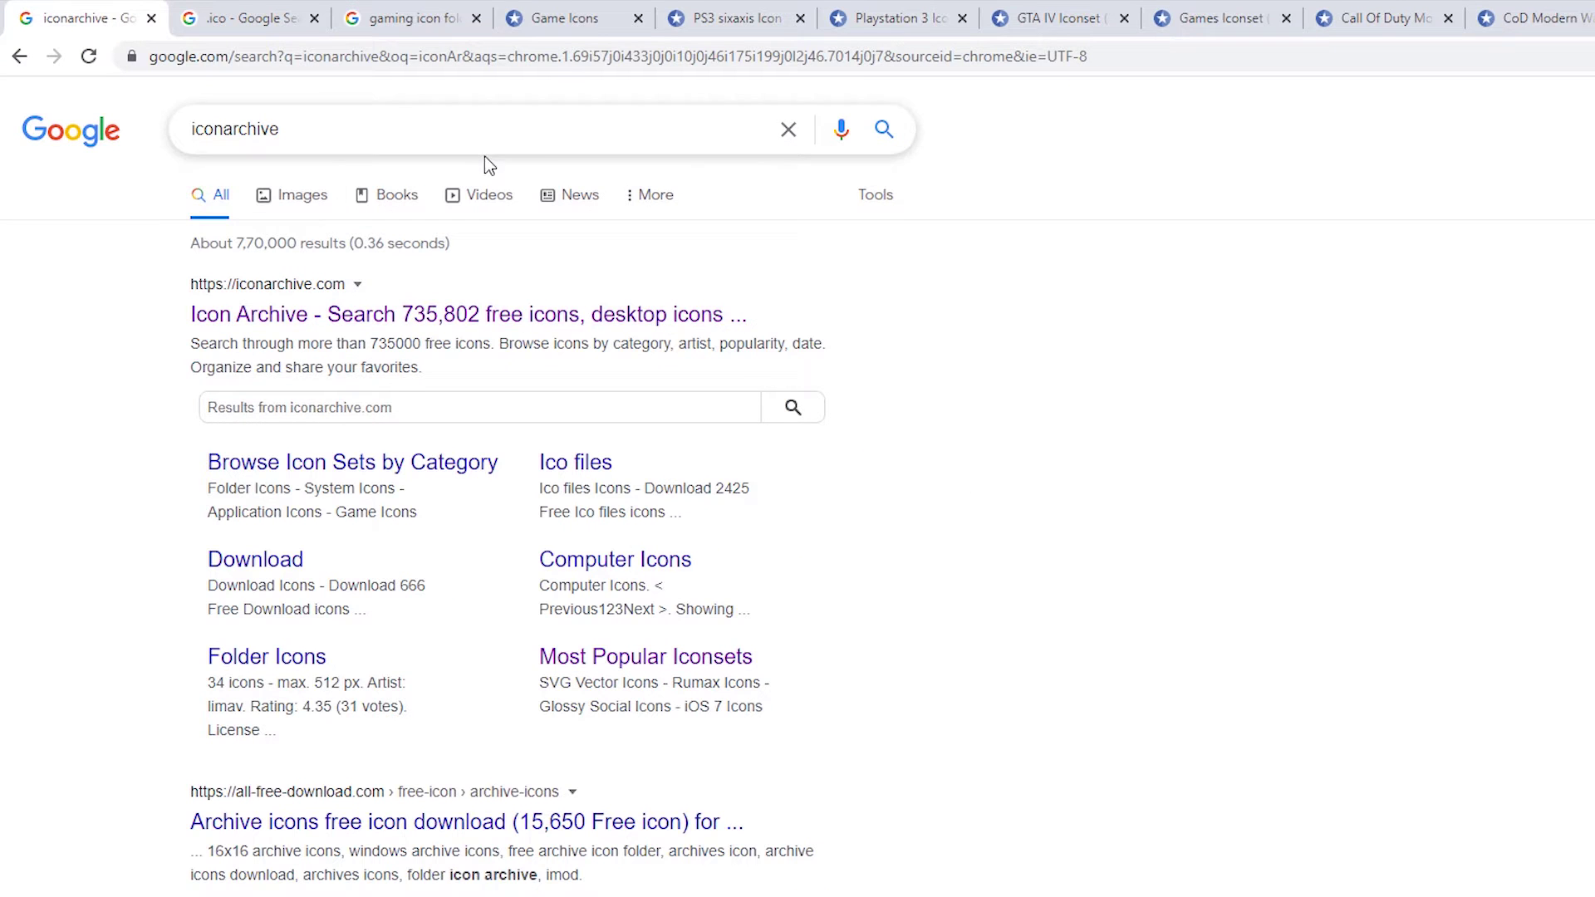
{"action": "right_click", "coordinate": [391, 314]}
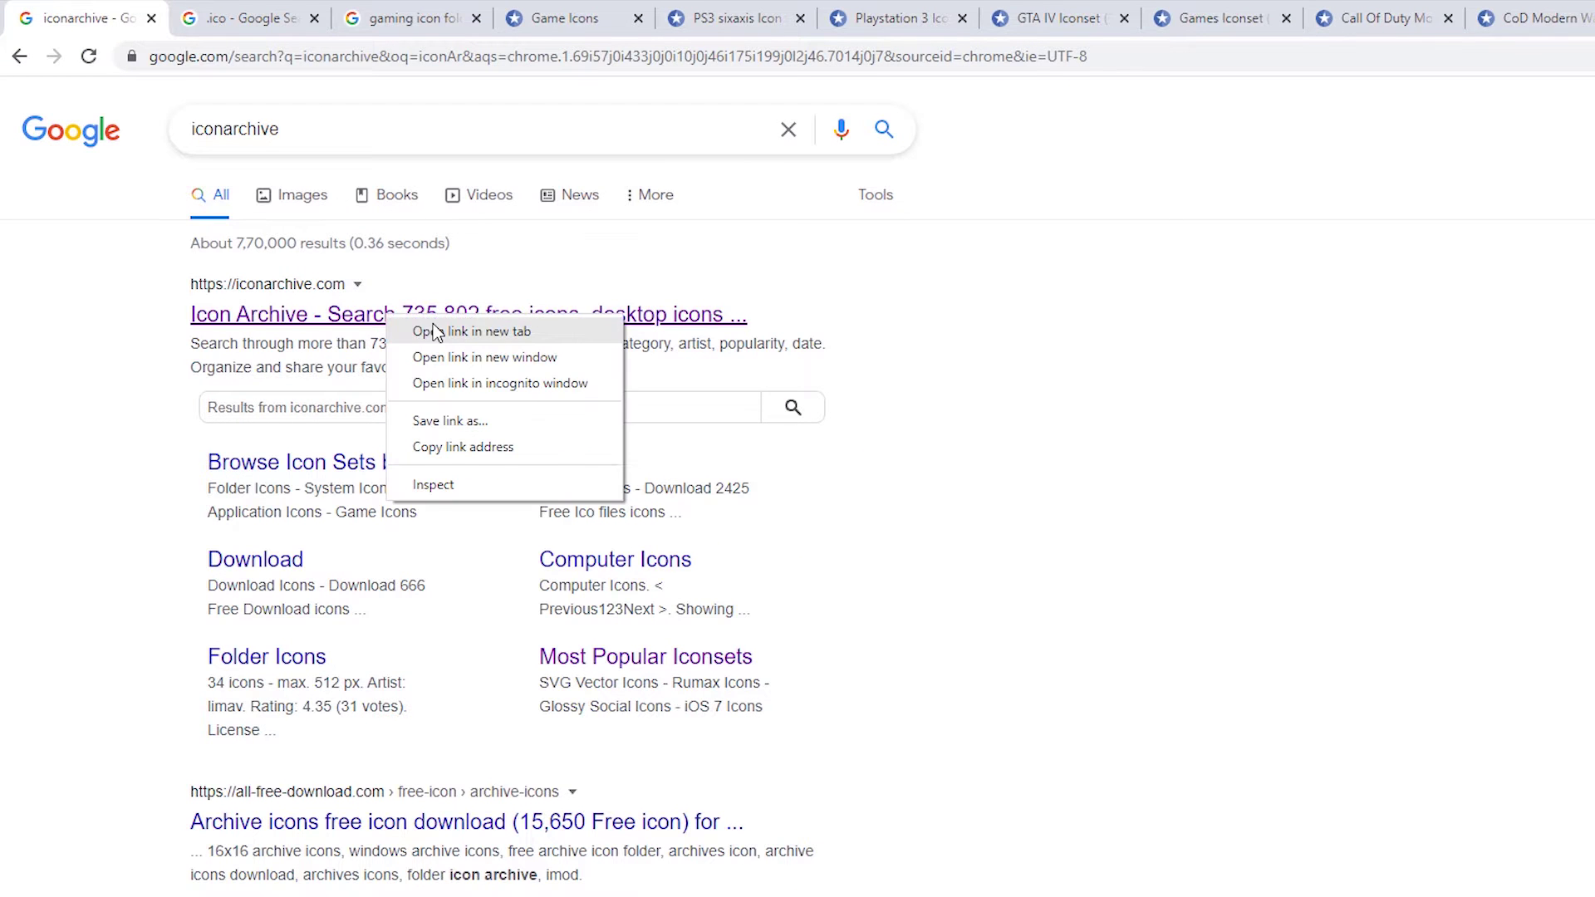
{"action": "left_click", "coordinate": [428, 327]}
Step: On the Icon Archive tab, browse from Popular to the Game Icons category
{"action": "left_click", "coordinate": [179, 14]}
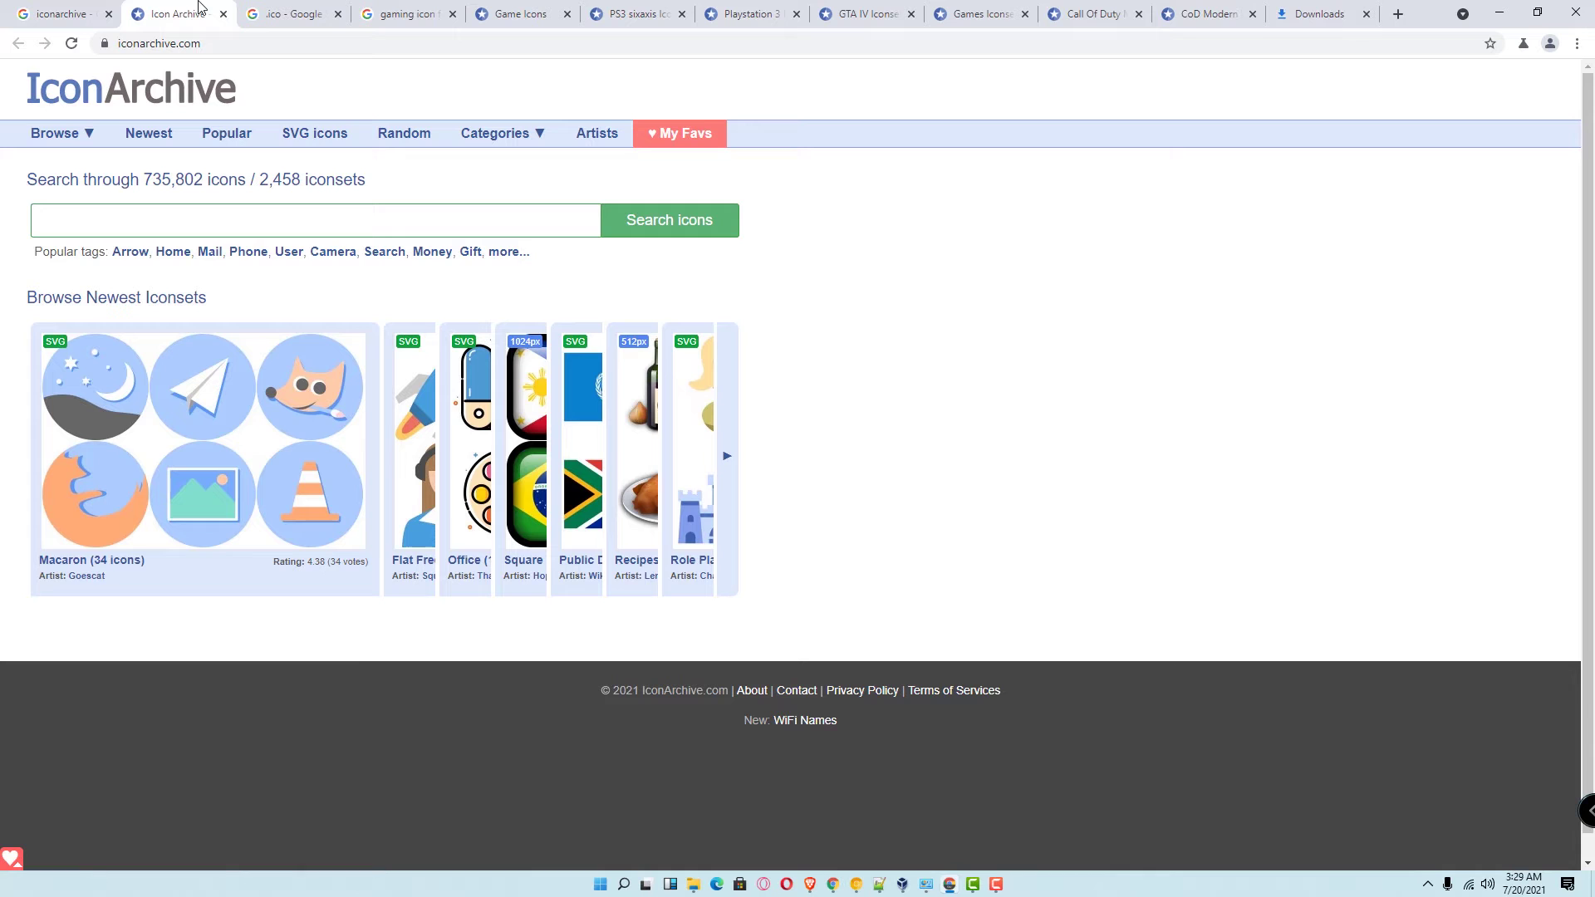
{"action": "left_click", "coordinate": [236, 150]}
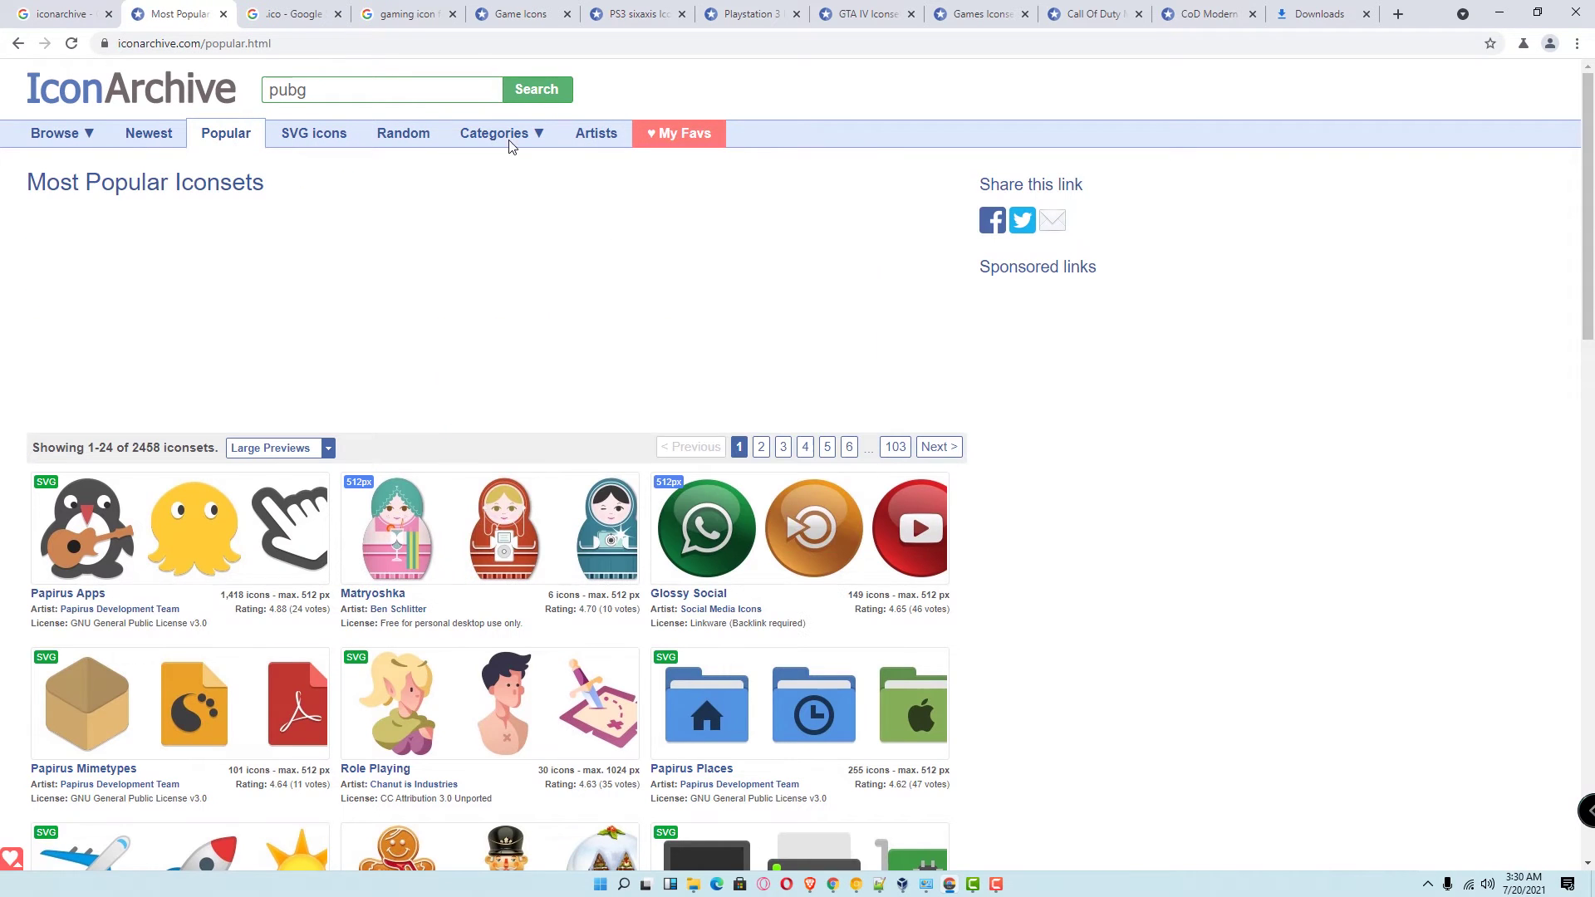
{"action": "mouse_move", "coordinate": [502, 133]}
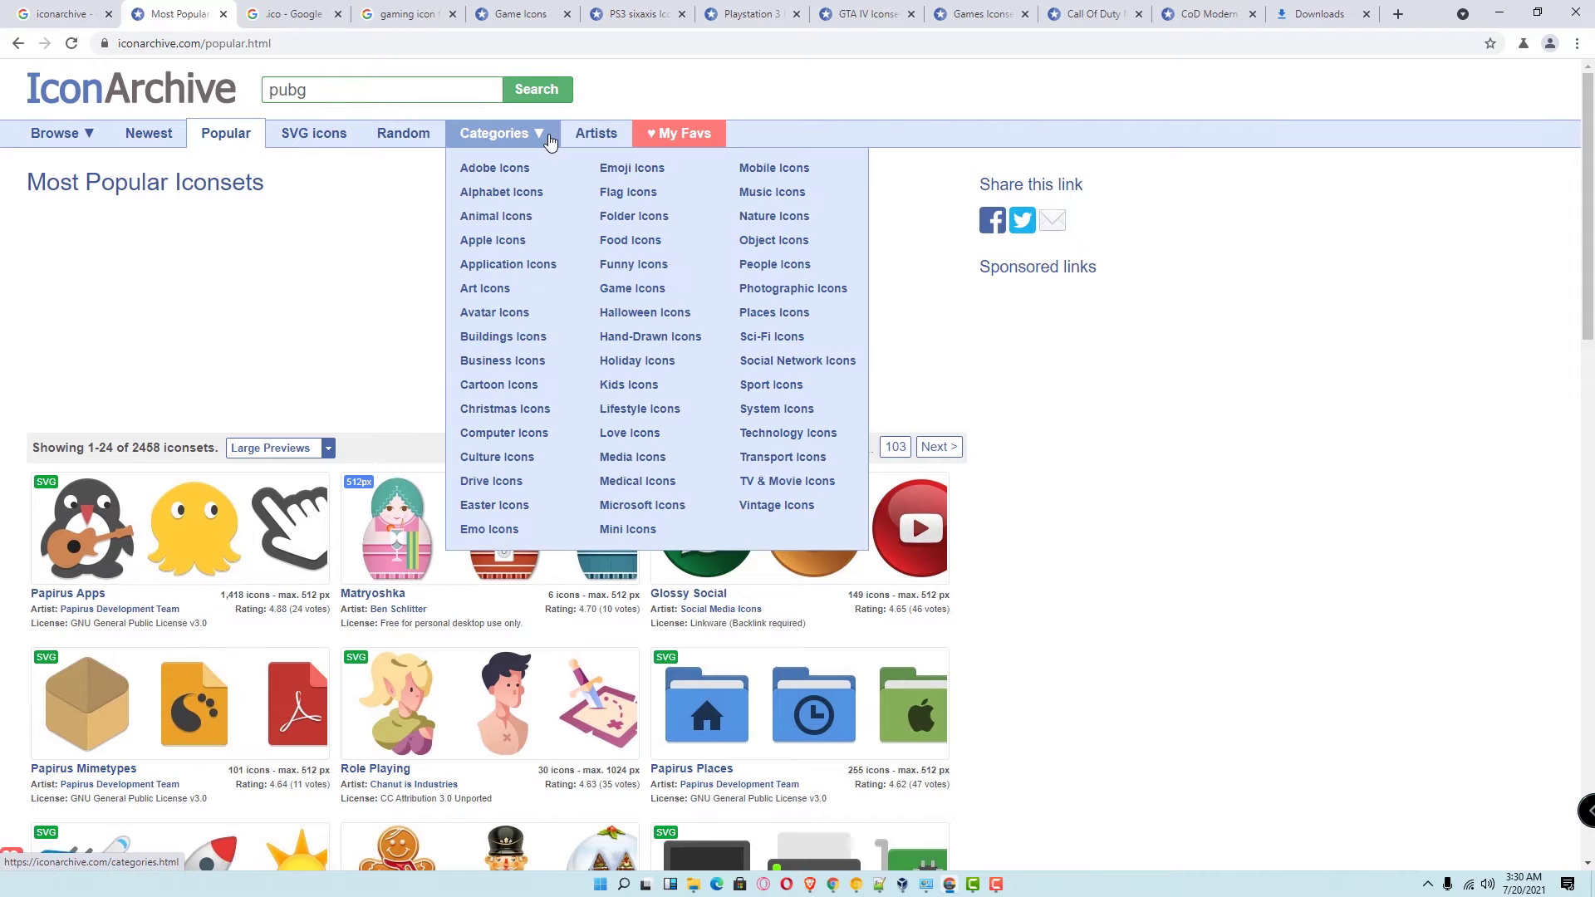
{"action": "left_click", "coordinate": [638, 289]}
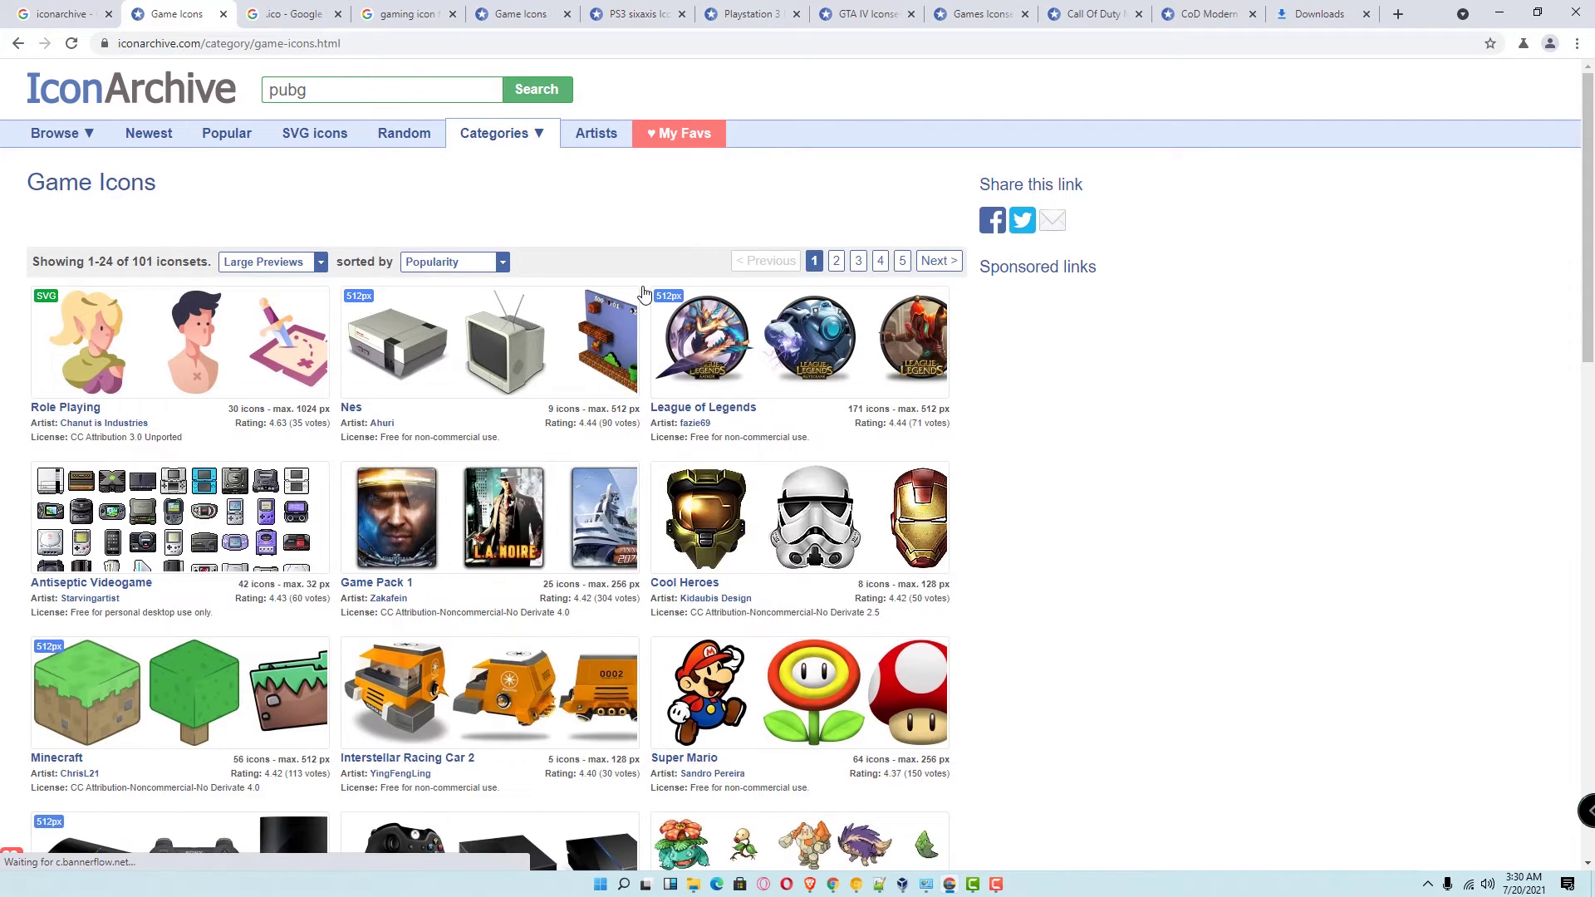
{"action": "scroll", "coordinate": [644, 292], "scroll_direction": "down", "scroll_amount": 1}
{"action": "scroll", "coordinate": [518, 376], "scroll_direction": "down", "scroll_amount": 5}
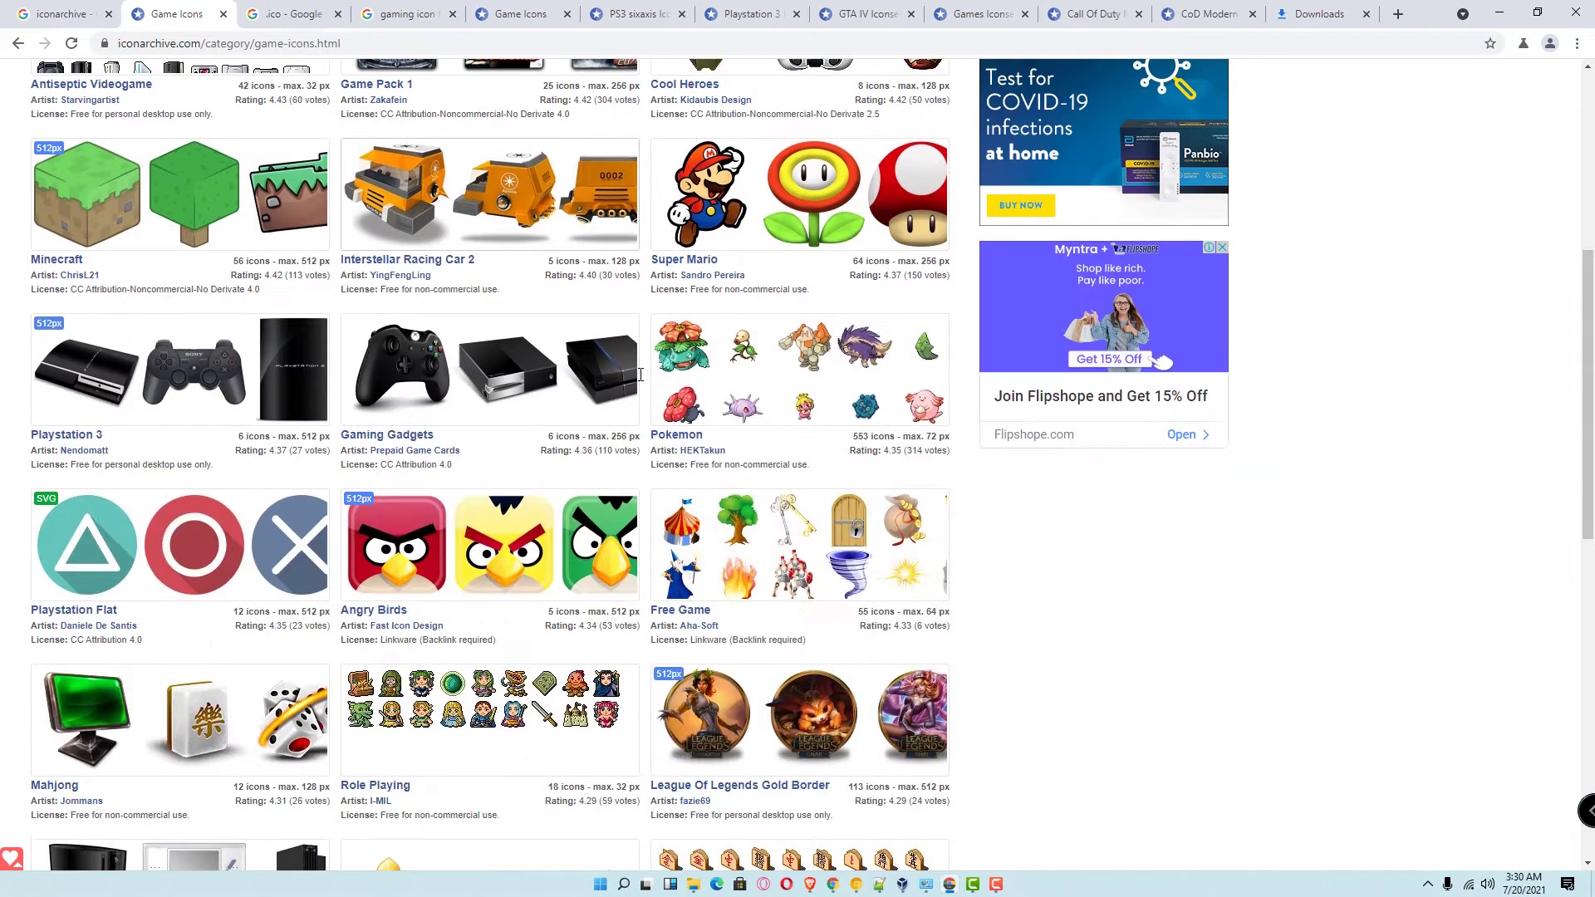
Step: Open the Gaming Gadgets iconset and the PS4 Controller icon page
{"action": "left_click", "coordinate": [519, 376]}
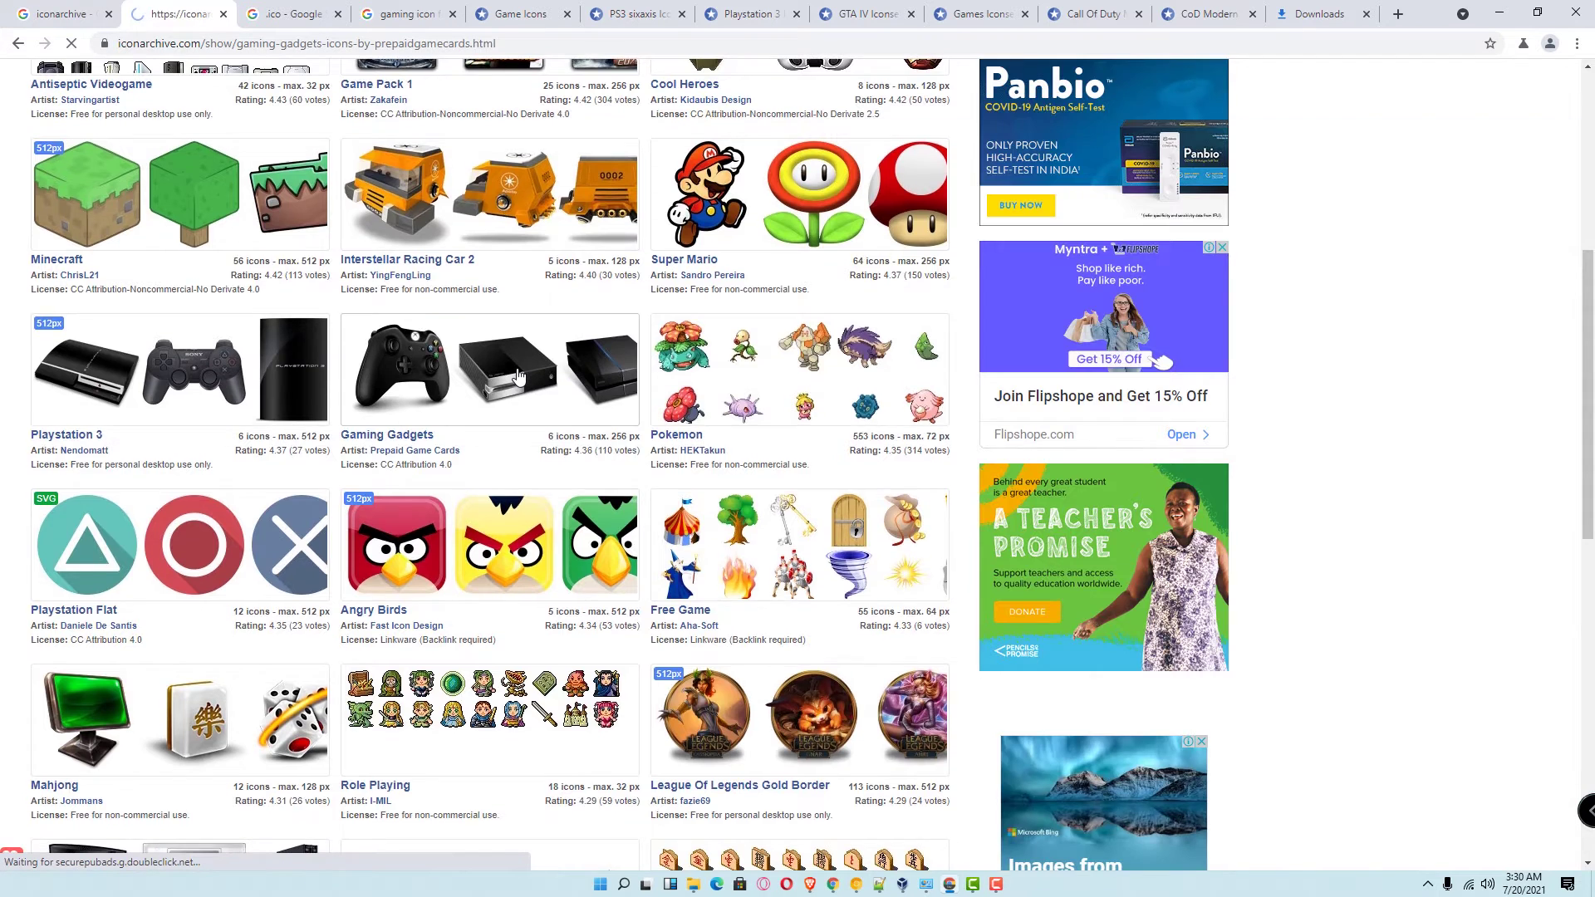
{"action": "scroll", "coordinate": [534, 353], "scroll_direction": "down", "scroll_amount": 2}
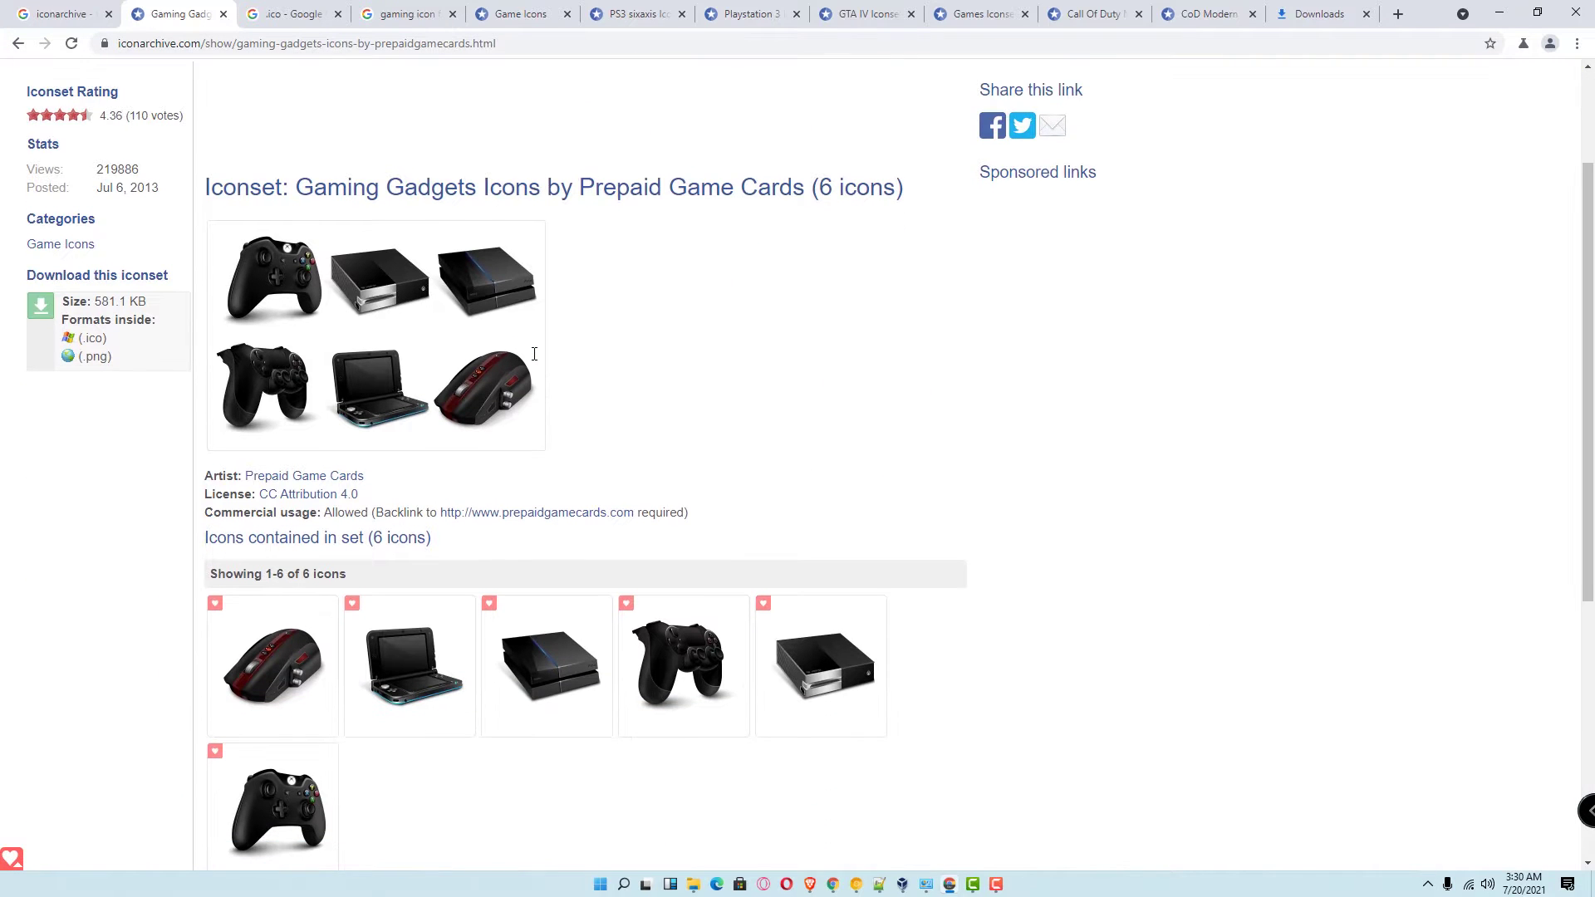
{"action": "scroll", "coordinate": [686, 524], "scroll_direction": "down", "scroll_amount": 1}
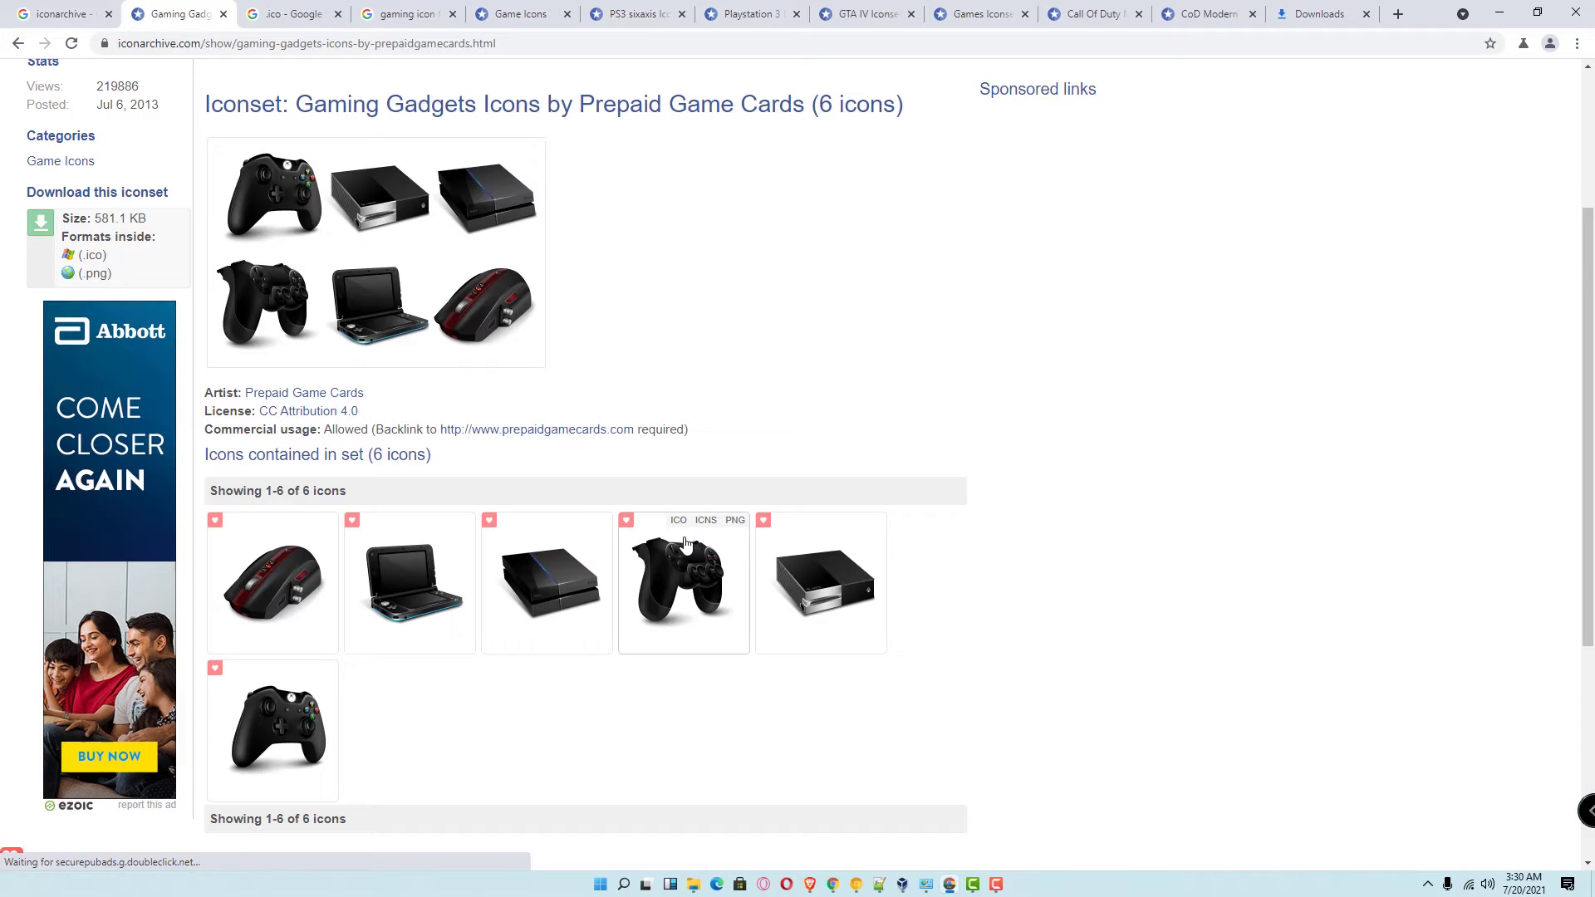
{"action": "left_click", "coordinate": [685, 542]}
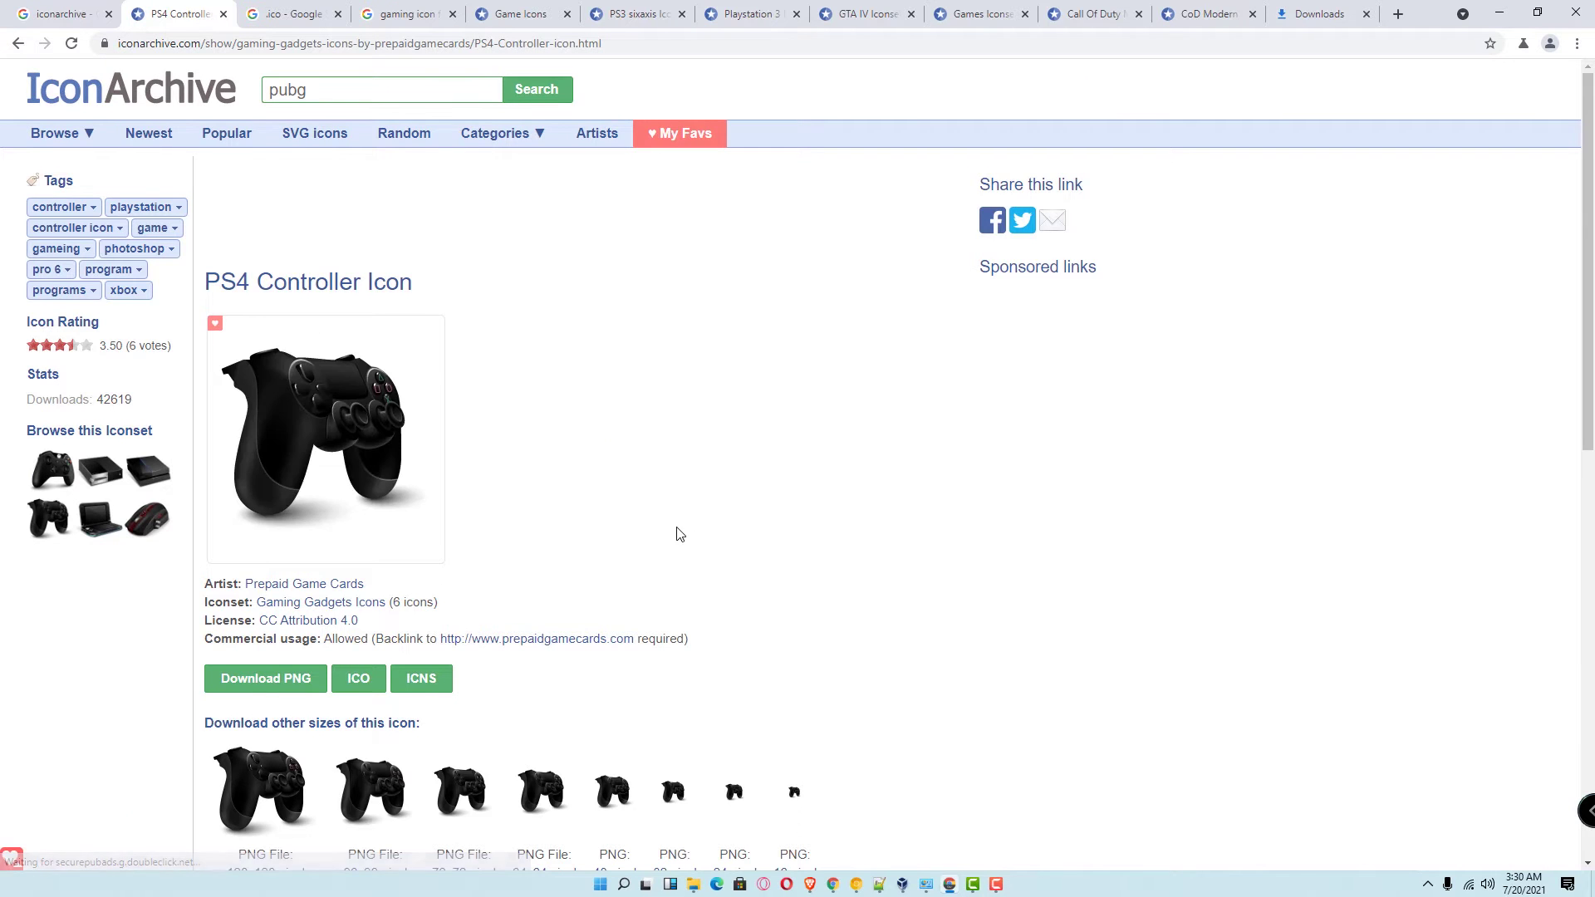
{"action": "scroll", "coordinate": [393, 519], "scroll_direction": "down", "scroll_amount": 2}
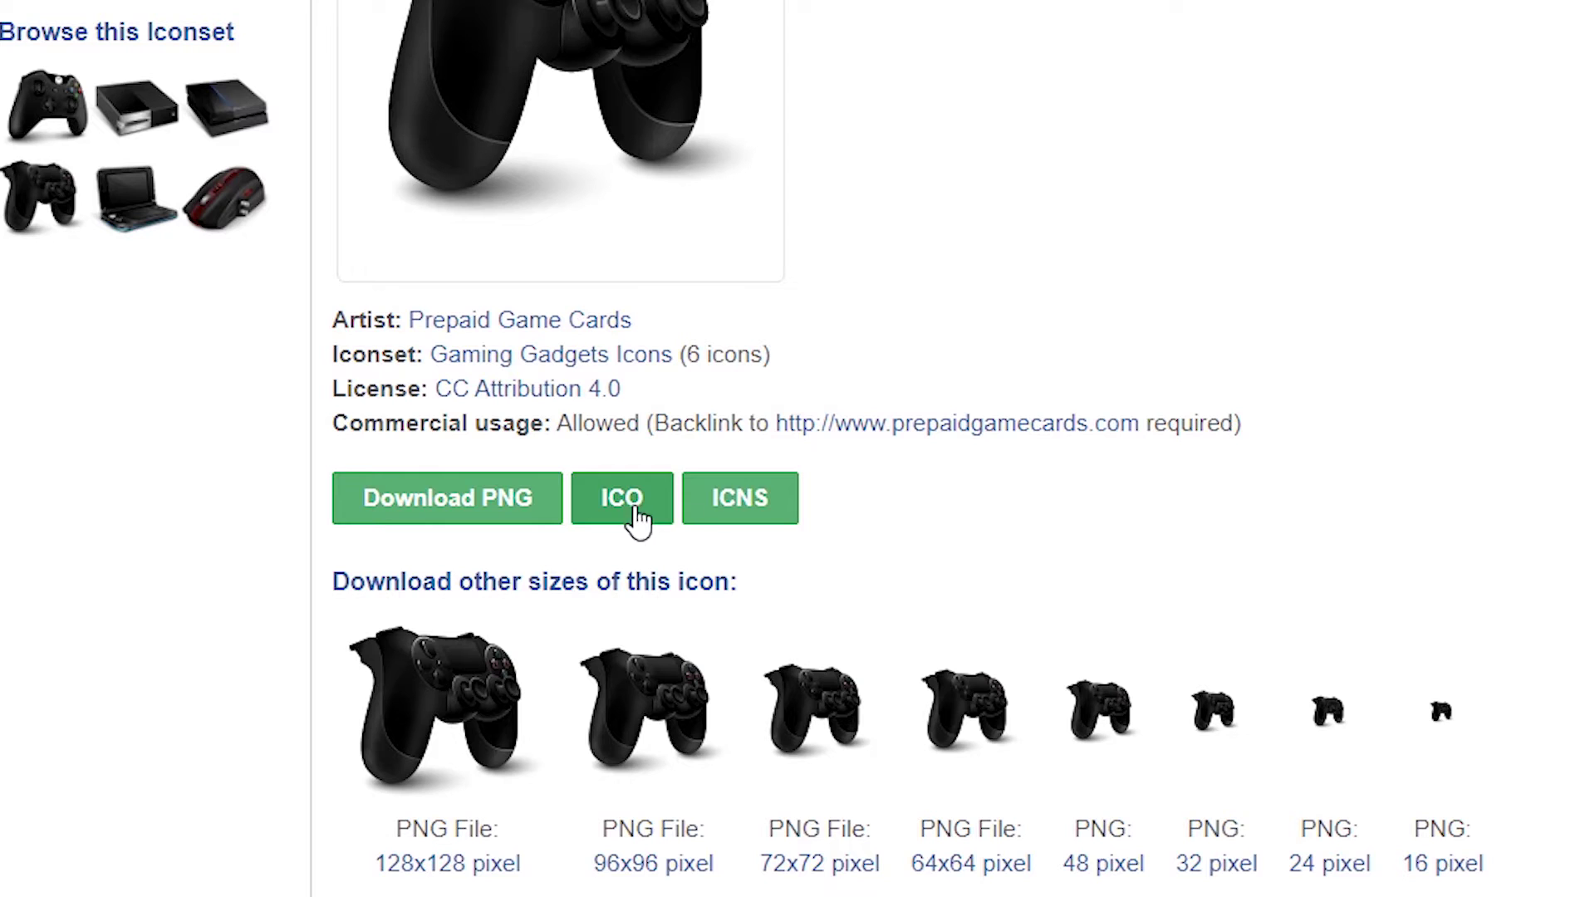
Step: Download the PS4 controller ICO and copy the file from the Downloads folder
{"action": "left_click", "coordinate": [638, 521]}
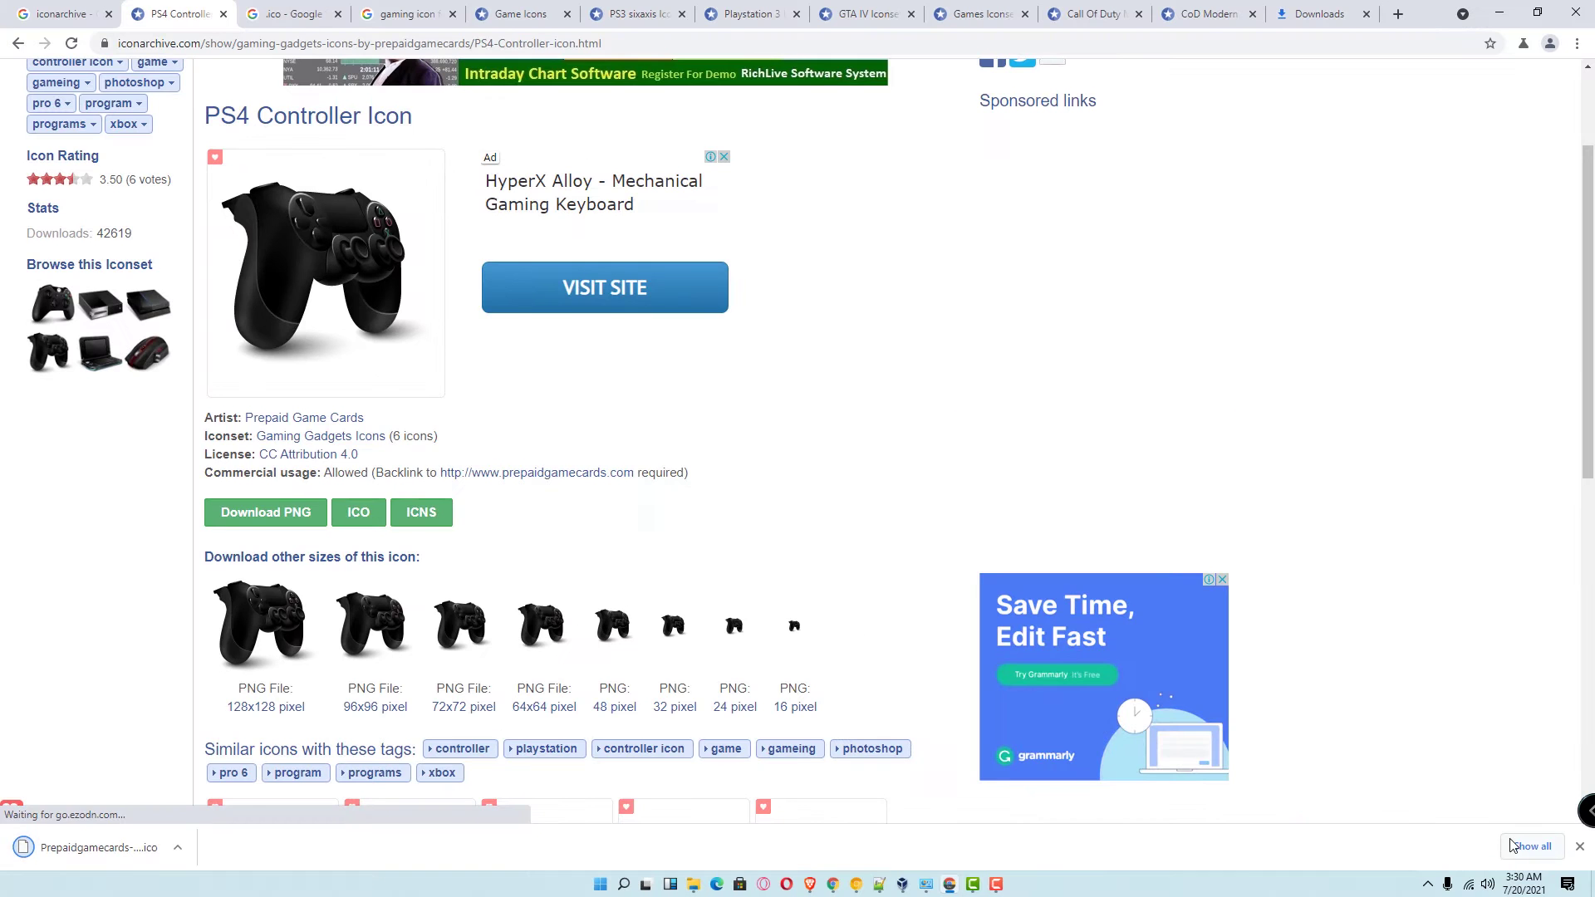
{"action": "key", "text": "ctrl+j"}
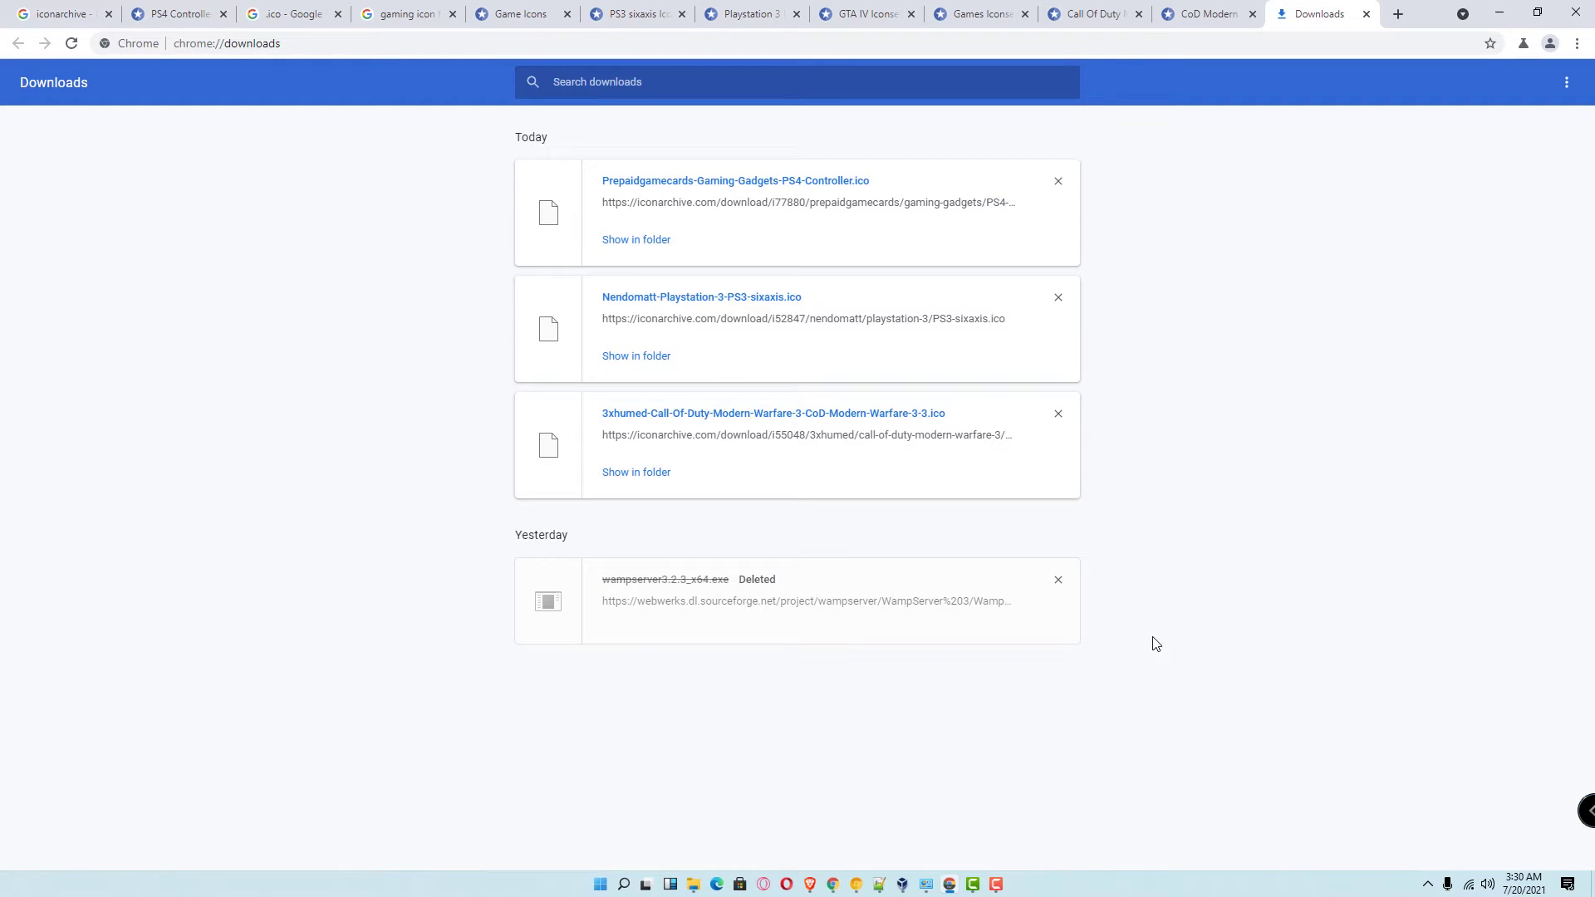
{"action": "left_click", "coordinate": [622, 241]}
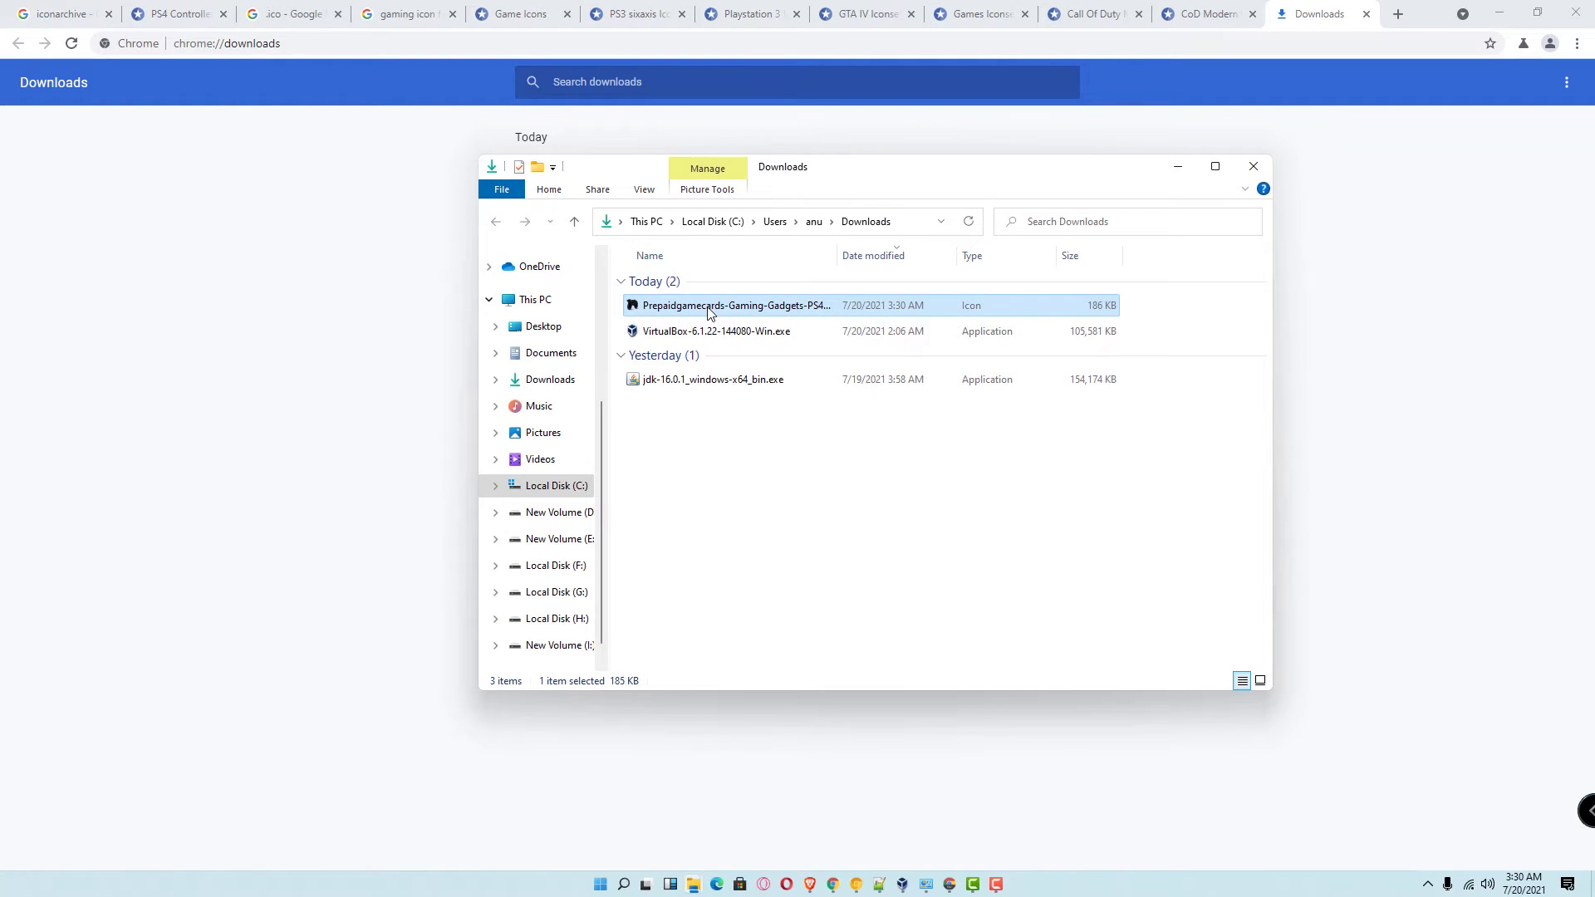
{"action": "right_click", "coordinate": [708, 306]}
{"action": "left_click", "coordinate": [752, 599]}
Step: Paste the copied .ico into the desktop games folder and close its window
{"action": "left_click", "coordinate": [1578, 886]}
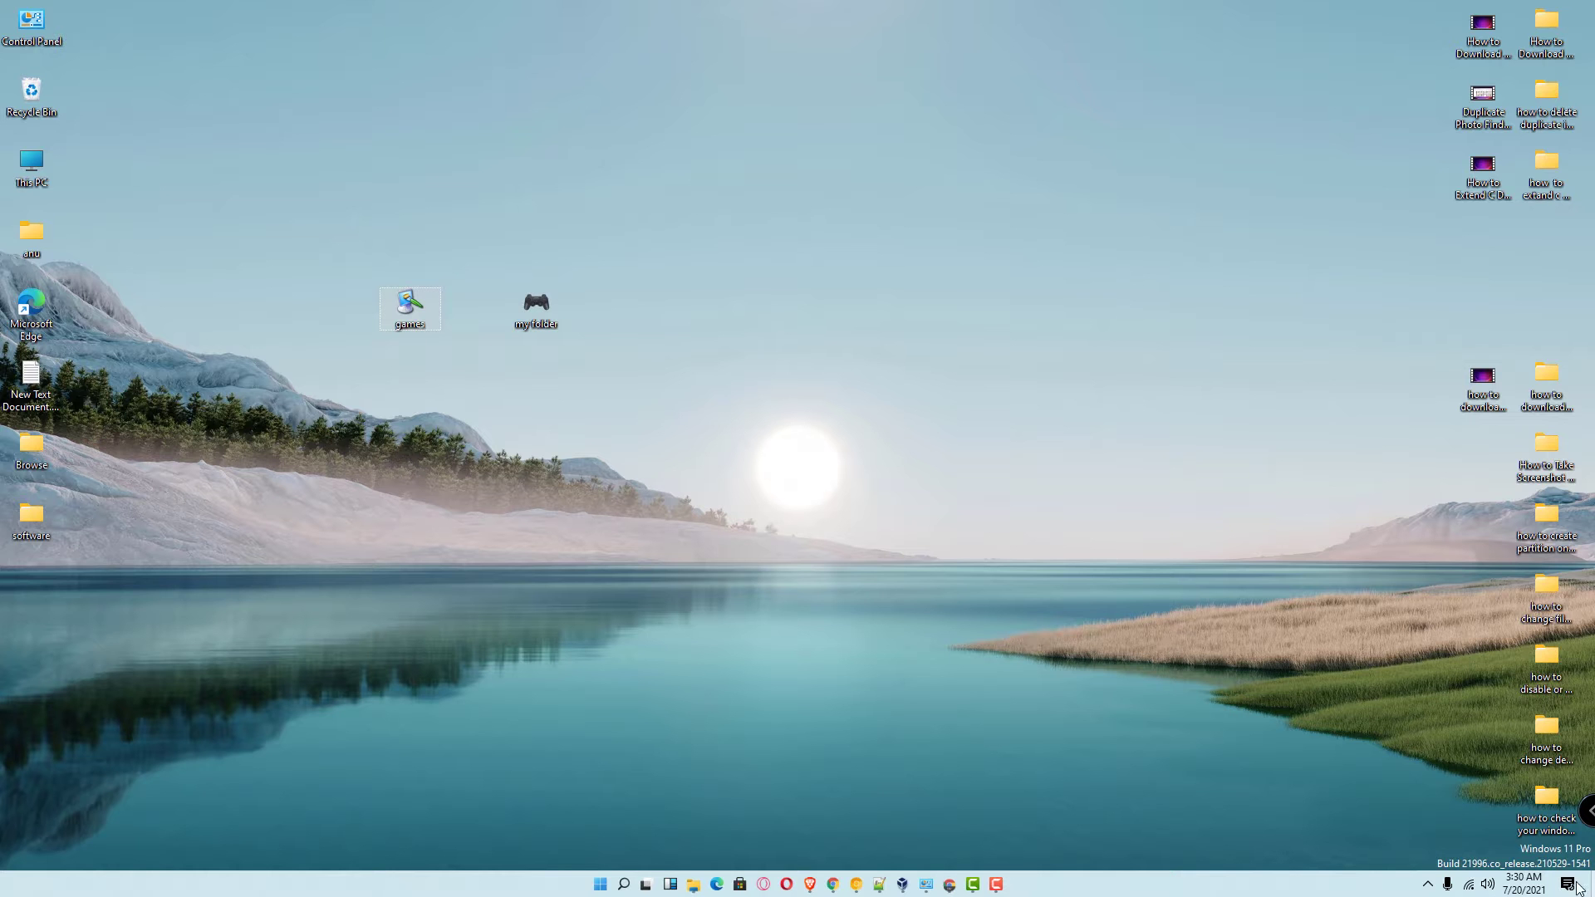
{"action": "double_click", "coordinate": [426, 309]}
{"action": "right_click", "coordinate": [691, 363]}
{"action": "left_click", "coordinate": [752, 536]}
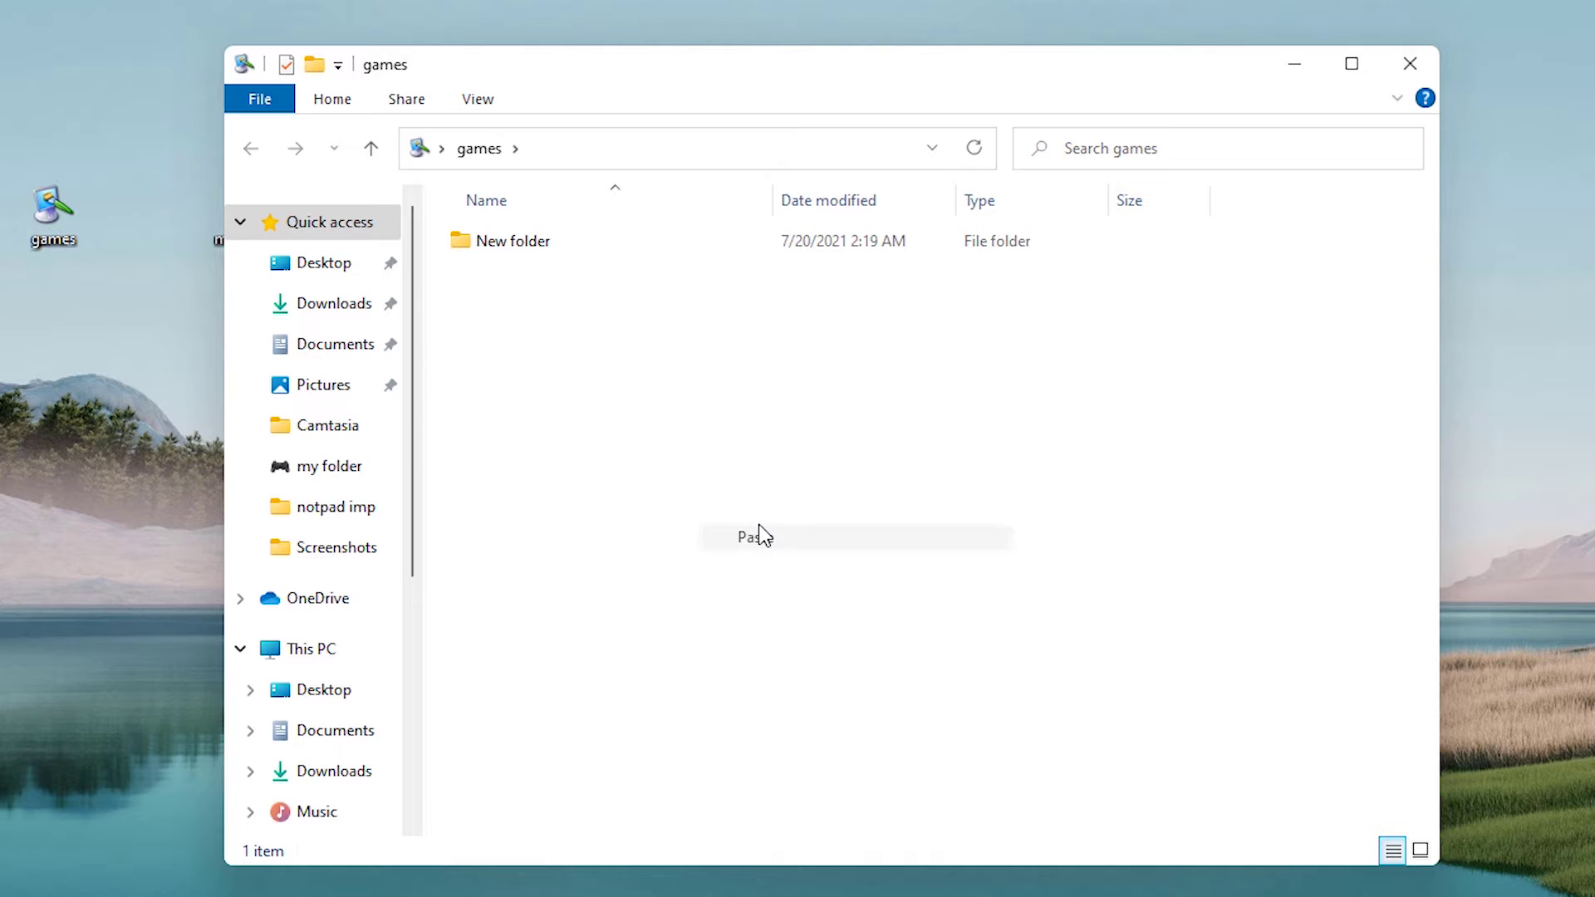
{"action": "left_click", "coordinate": [1410, 64]}
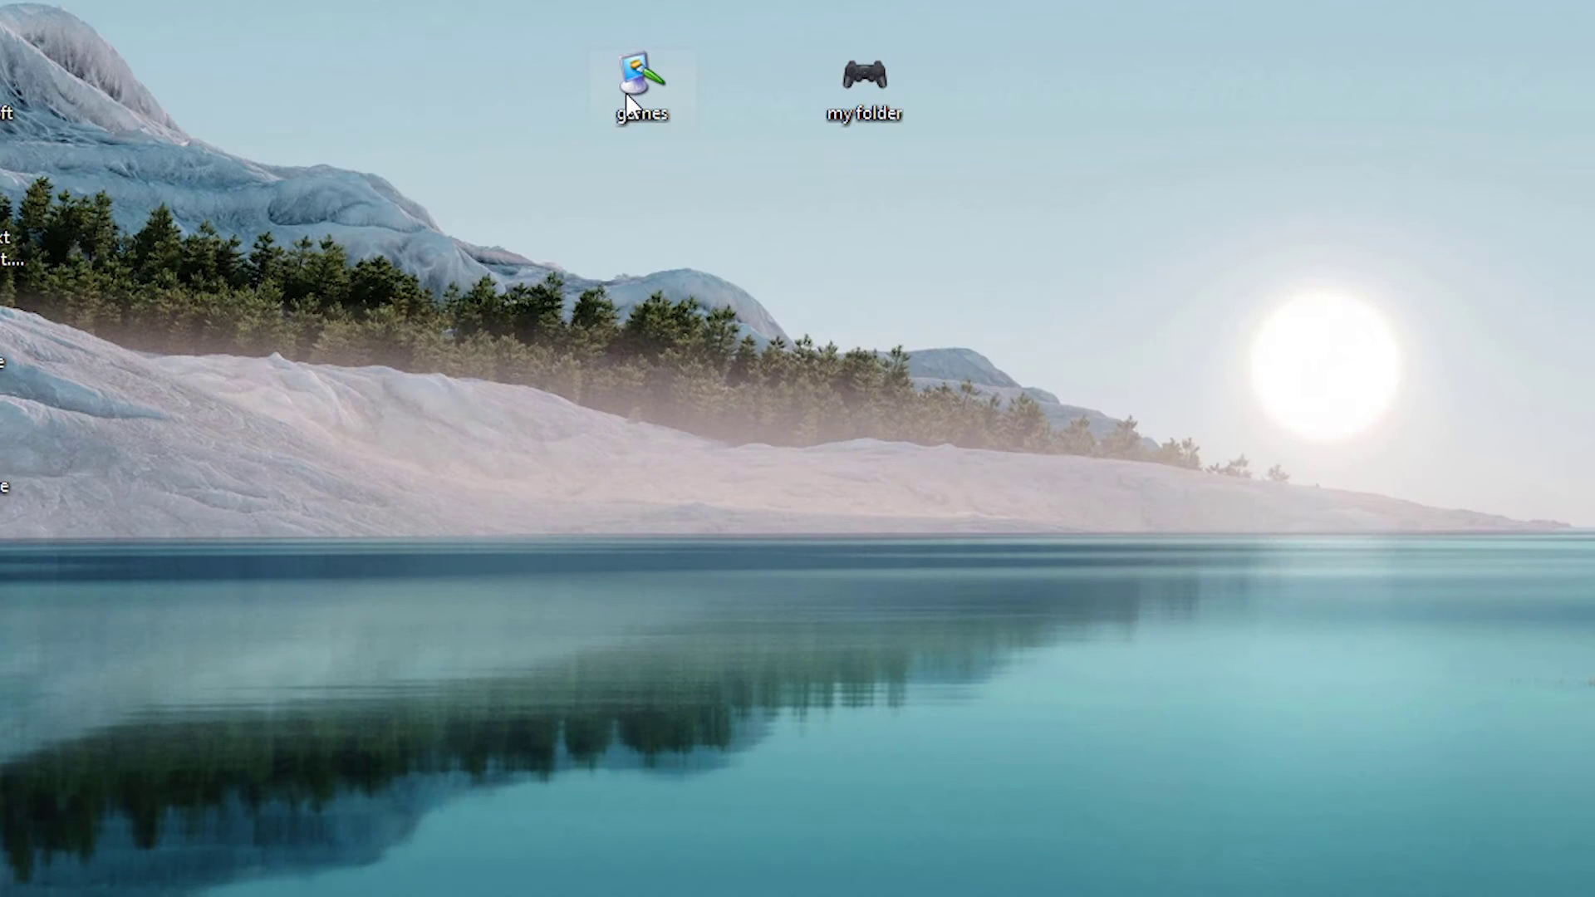
{"action": "right_click", "coordinate": [626, 102]}
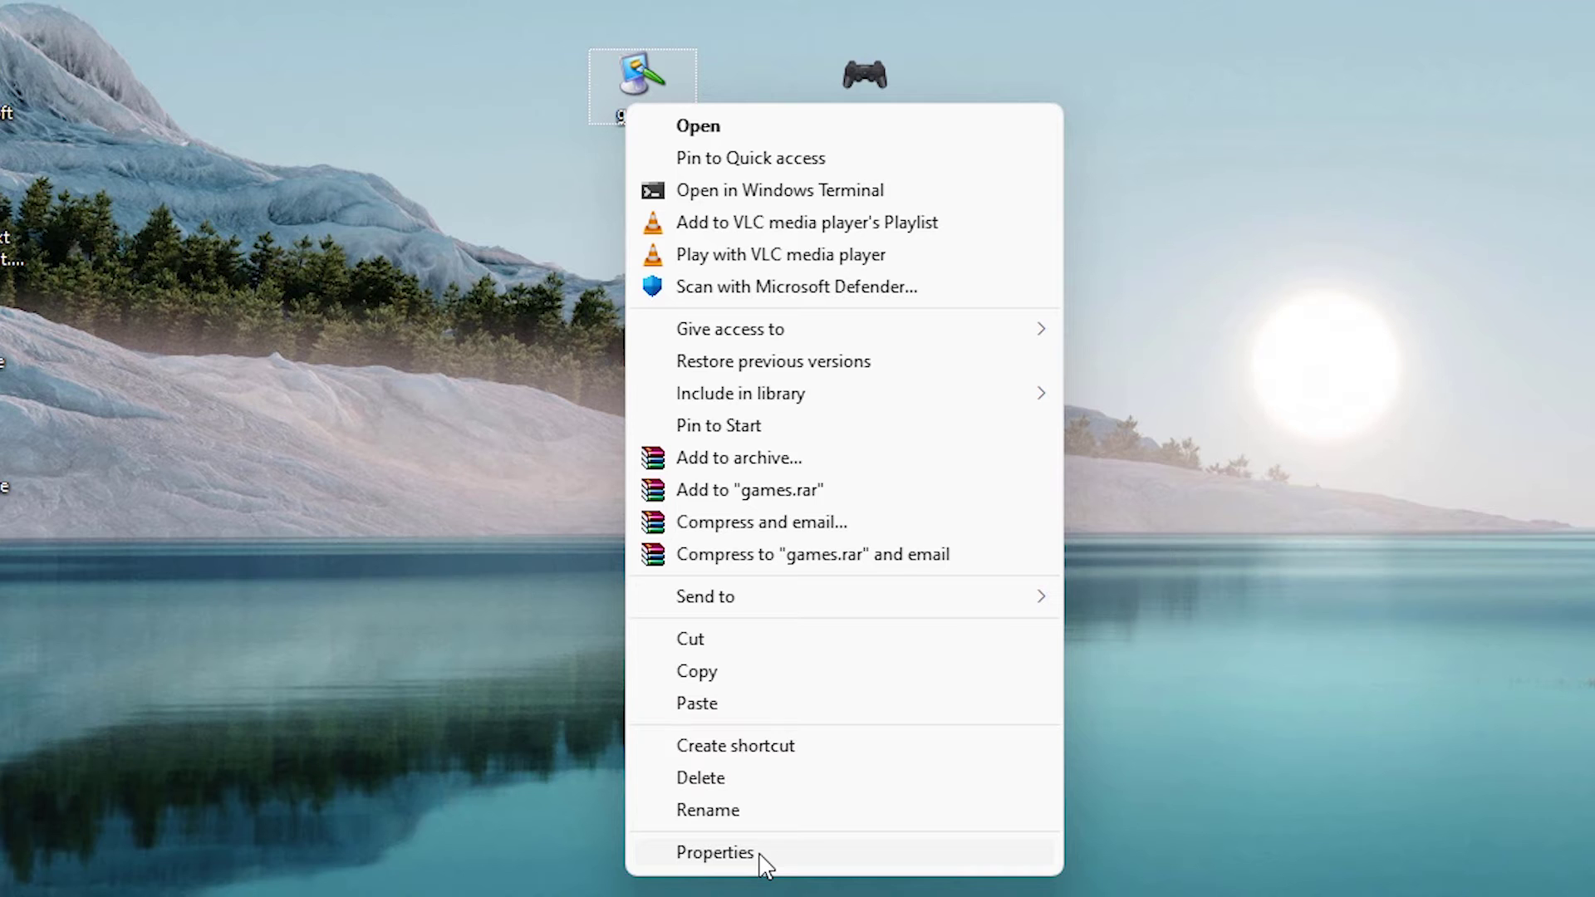
Step: Open the Change Icon dialog from the games folder's Properties > Customize
{"action": "left_click", "coordinate": [715, 852]}
{"action": "left_click_drag", "start_coordinate": [883, 100], "coordinate": [1125, 92]}
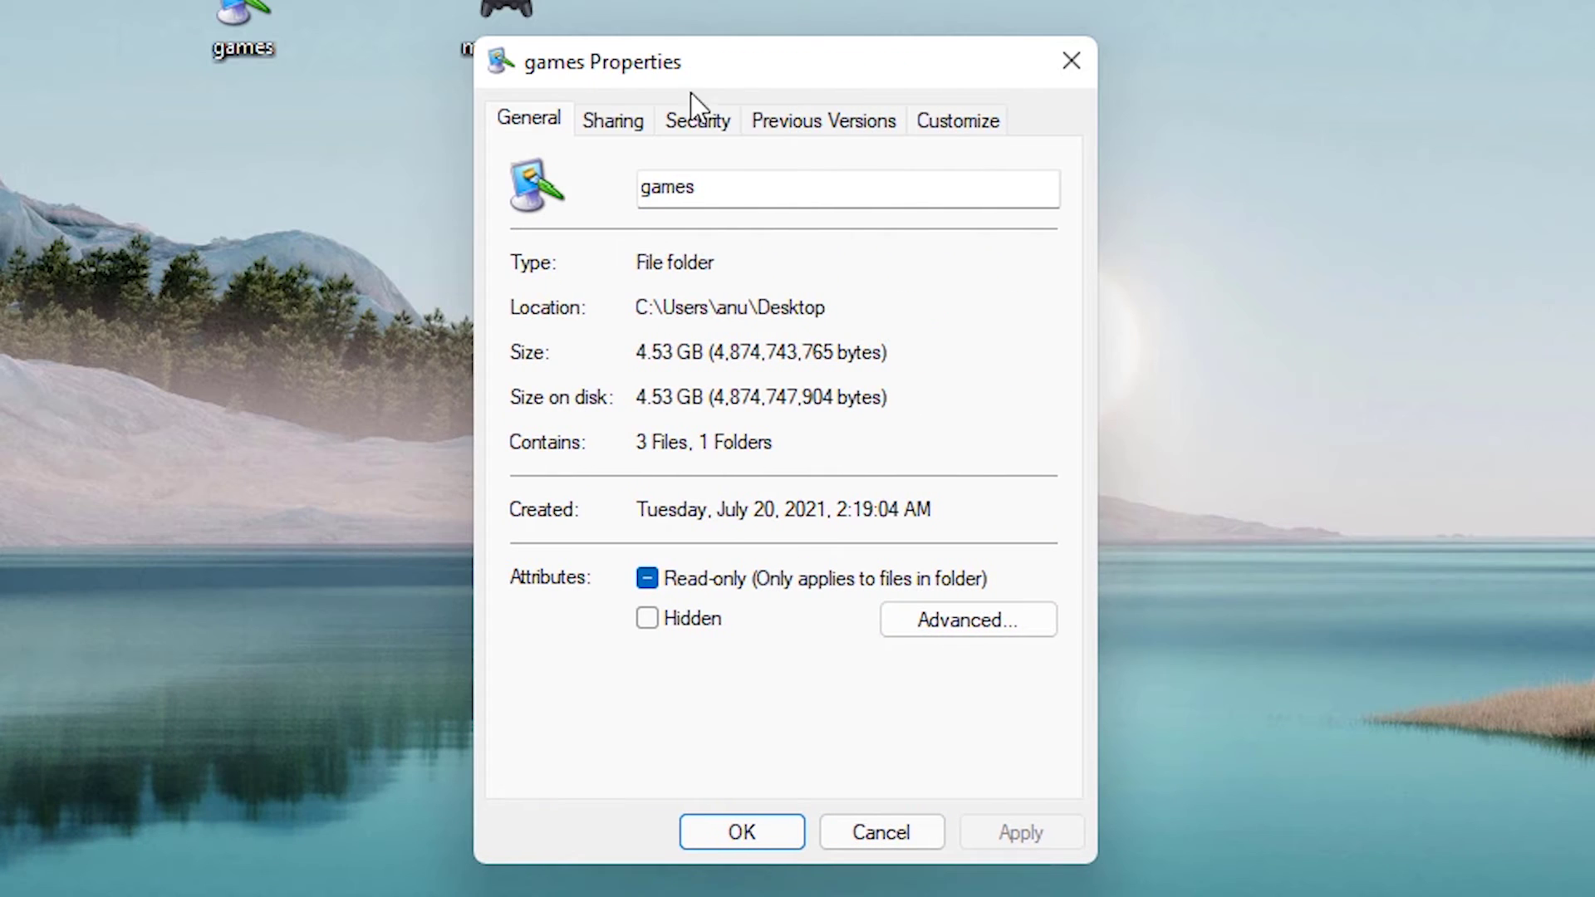
{"action": "left_click", "coordinate": [961, 124]}
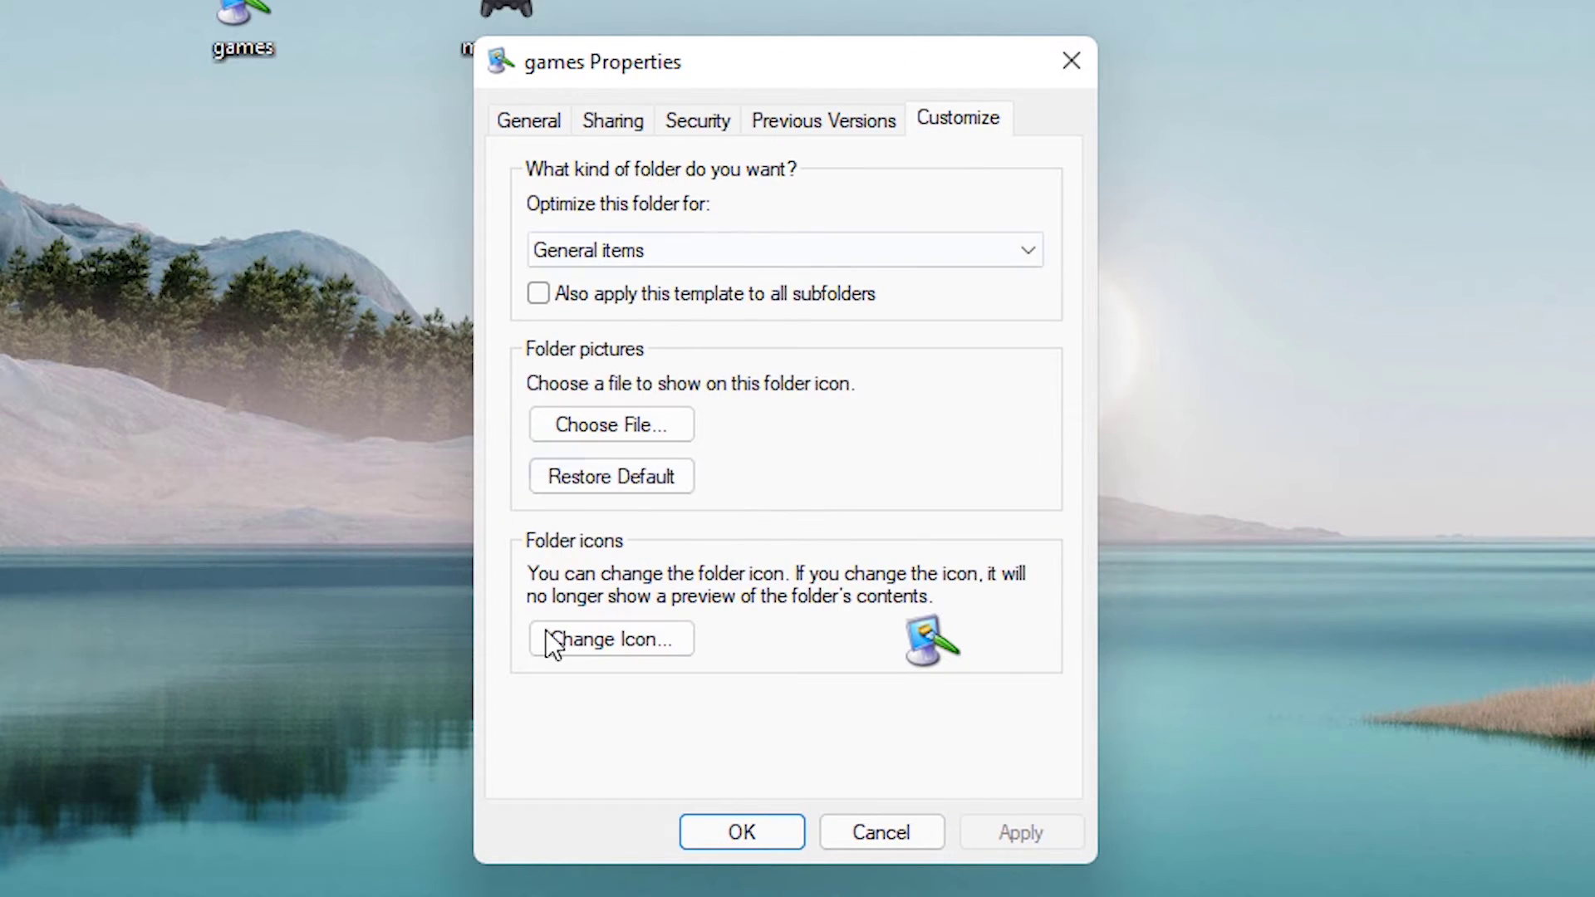
{"action": "left_click", "coordinate": [621, 638]}
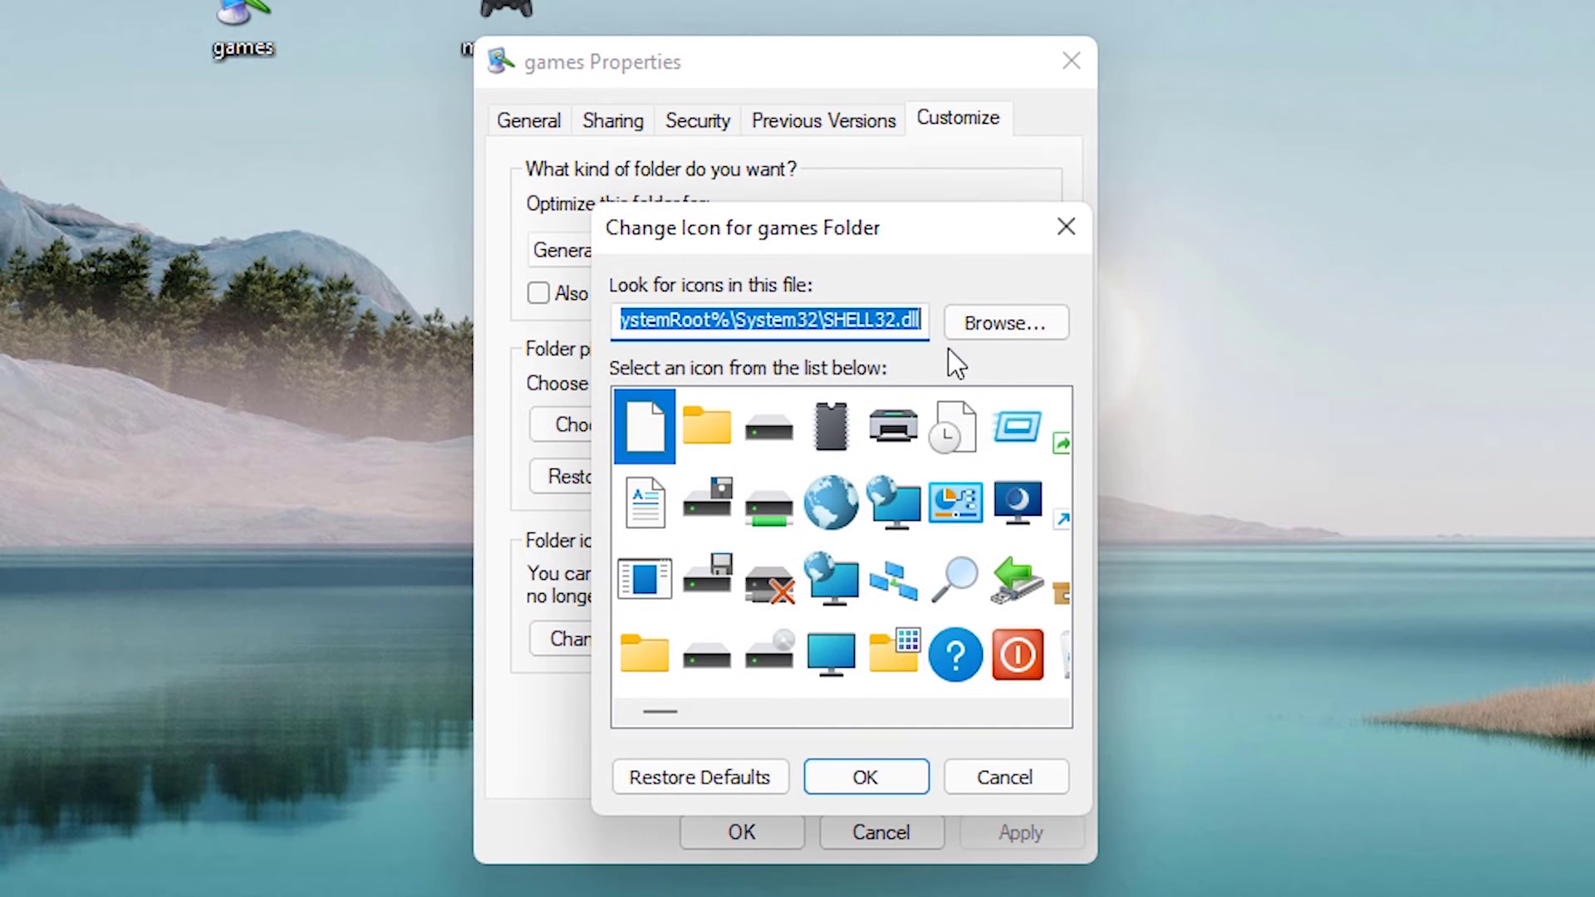
Step: Browse to Desktop\games, choose the PS4 controller .ico and apply it
{"action": "left_click", "coordinate": [984, 329]}
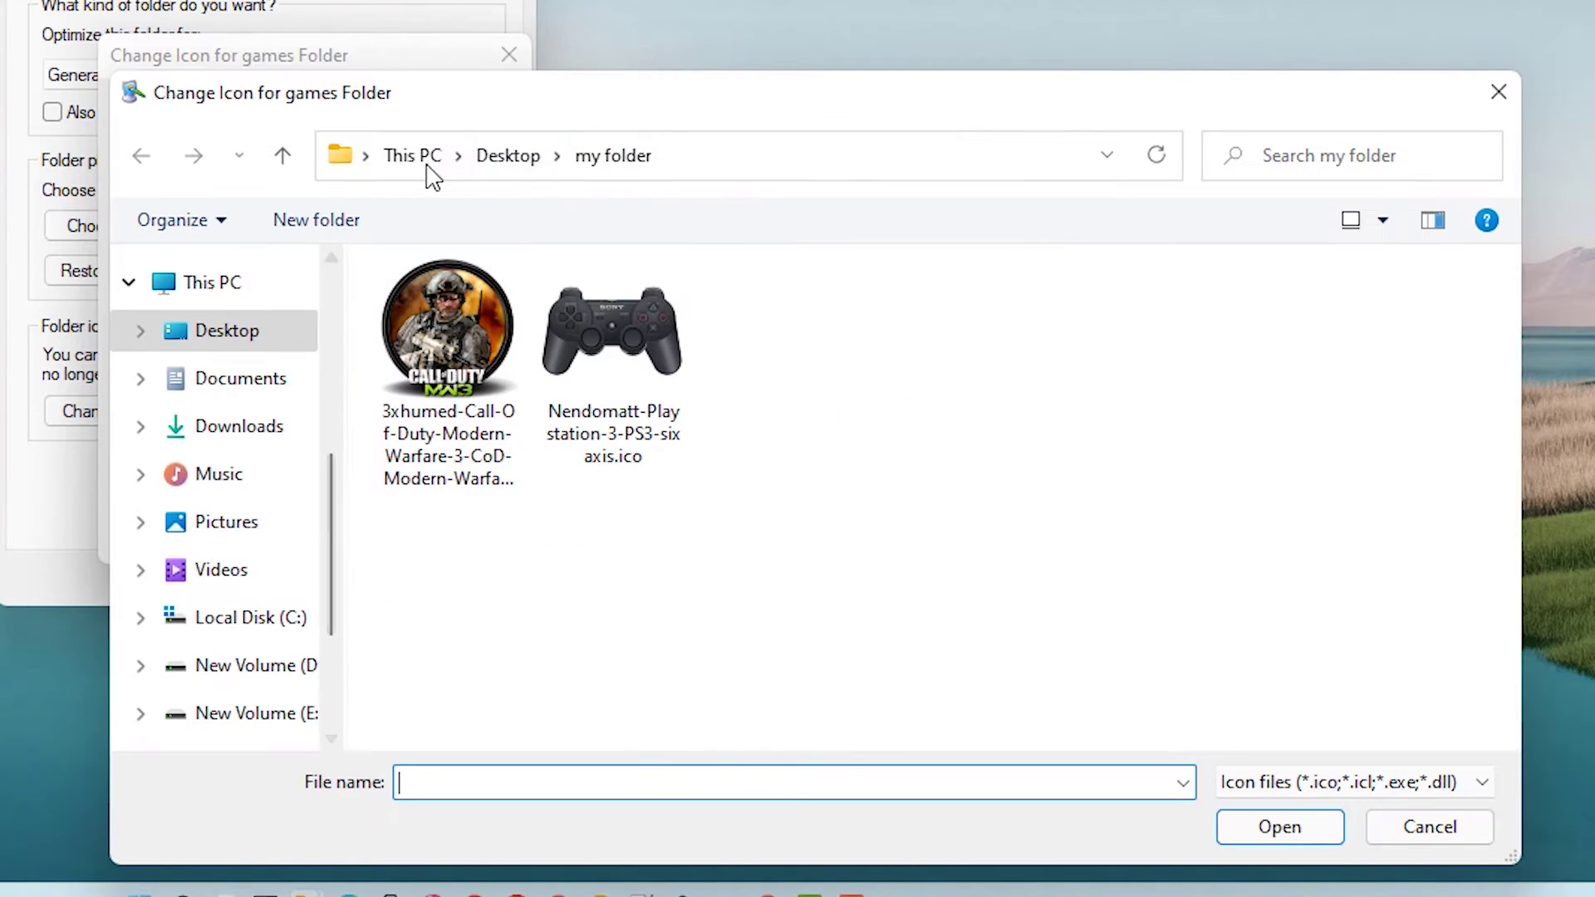
{"action": "left_click", "coordinate": [502, 156]}
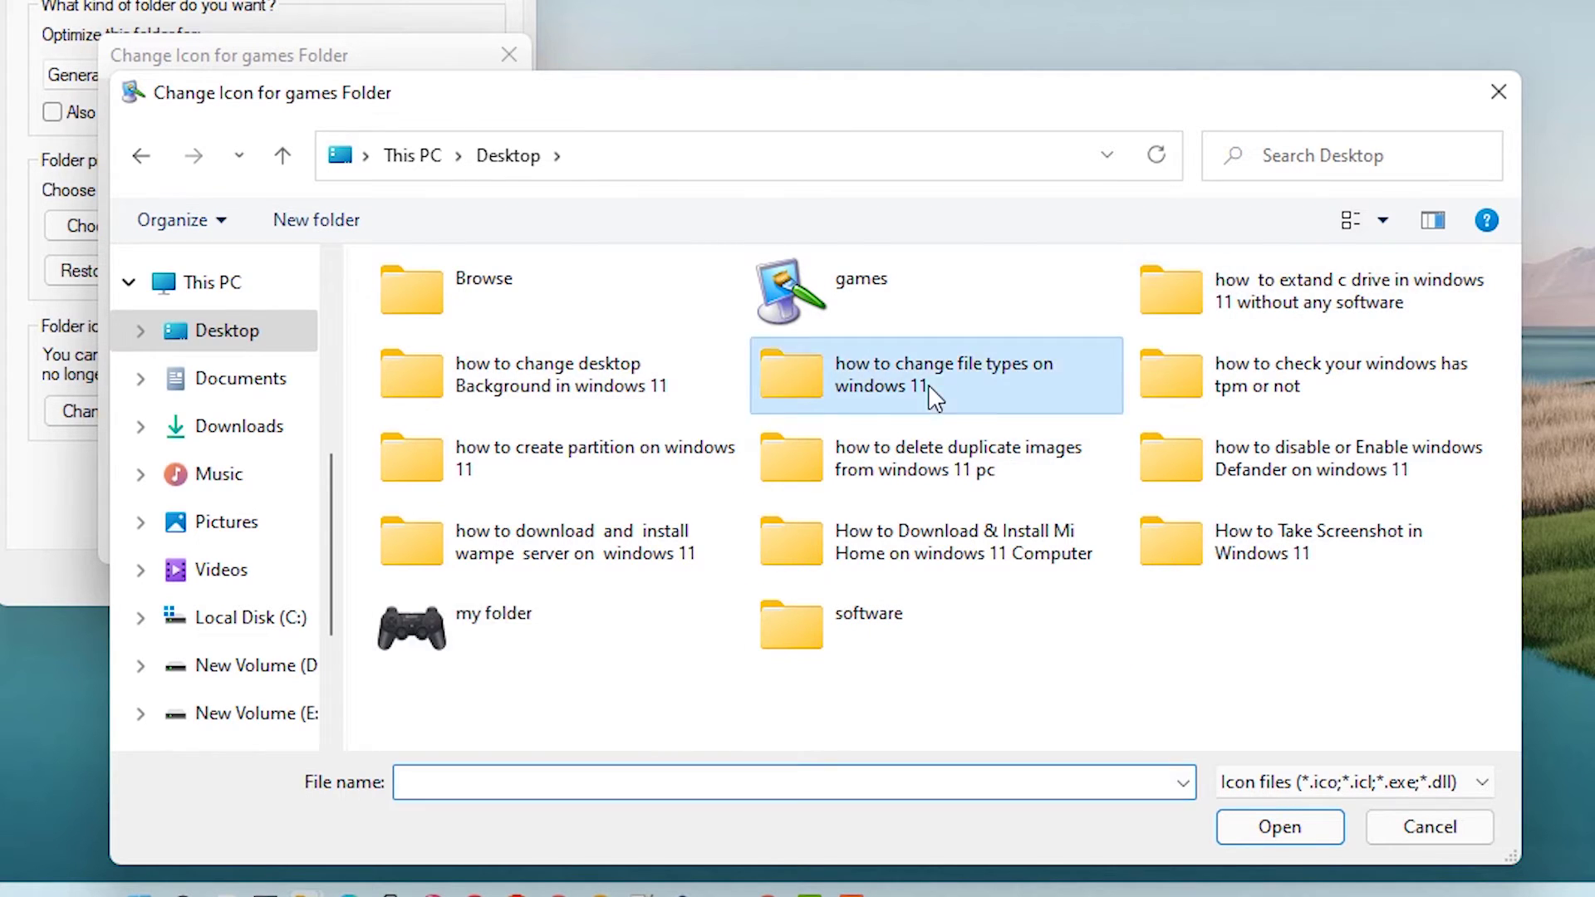
{"action": "double_click", "coordinate": [914, 291]}
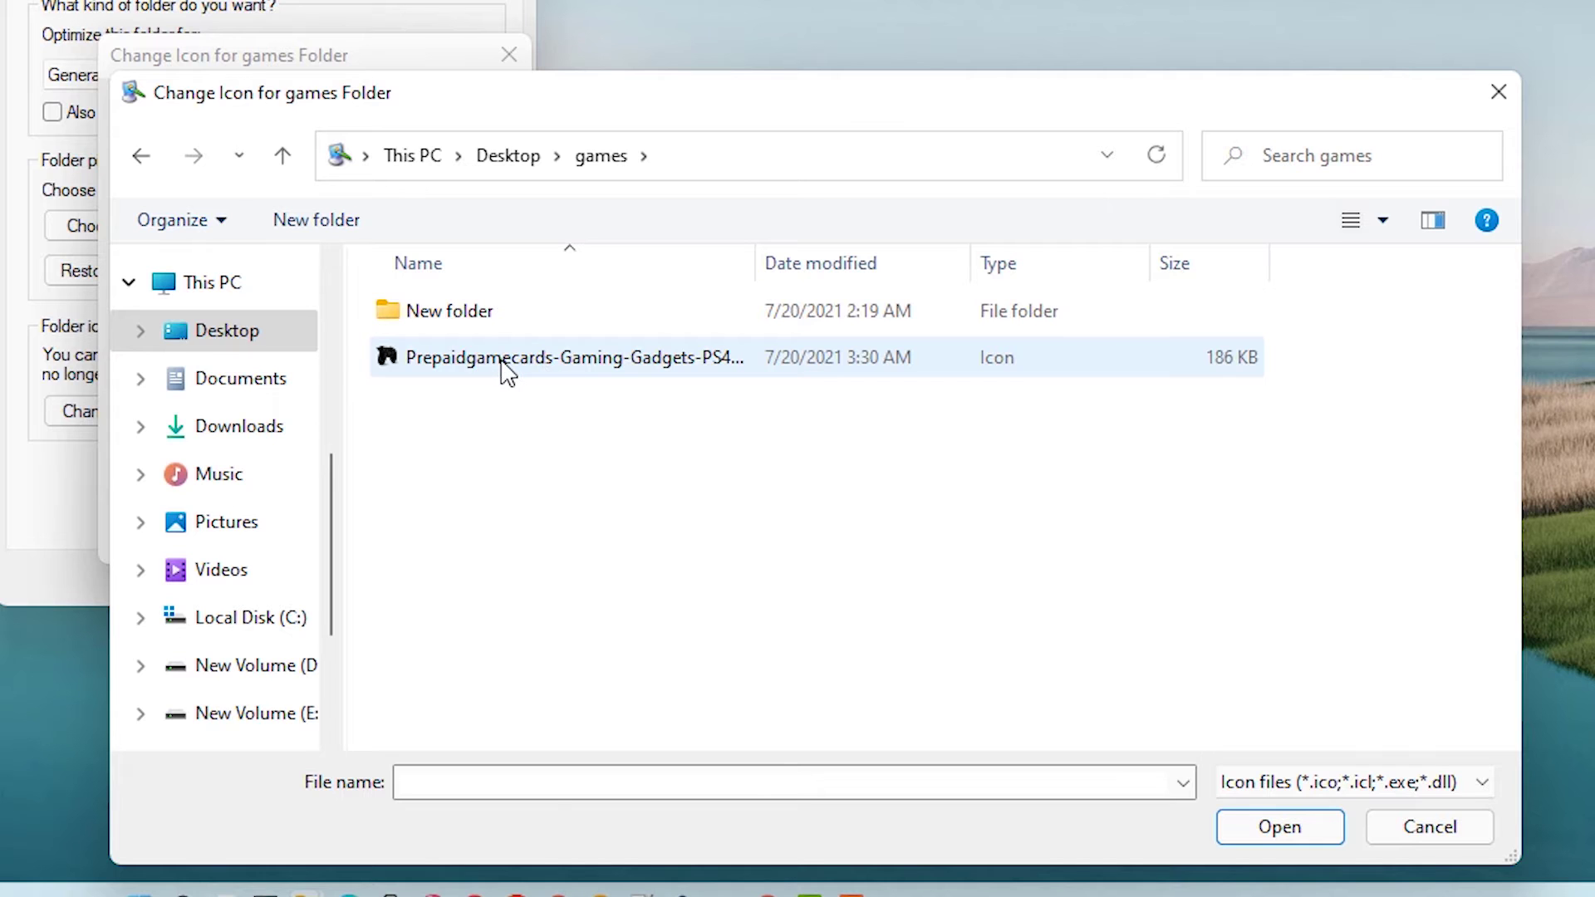
{"action": "double_click", "coordinate": [507, 359]}
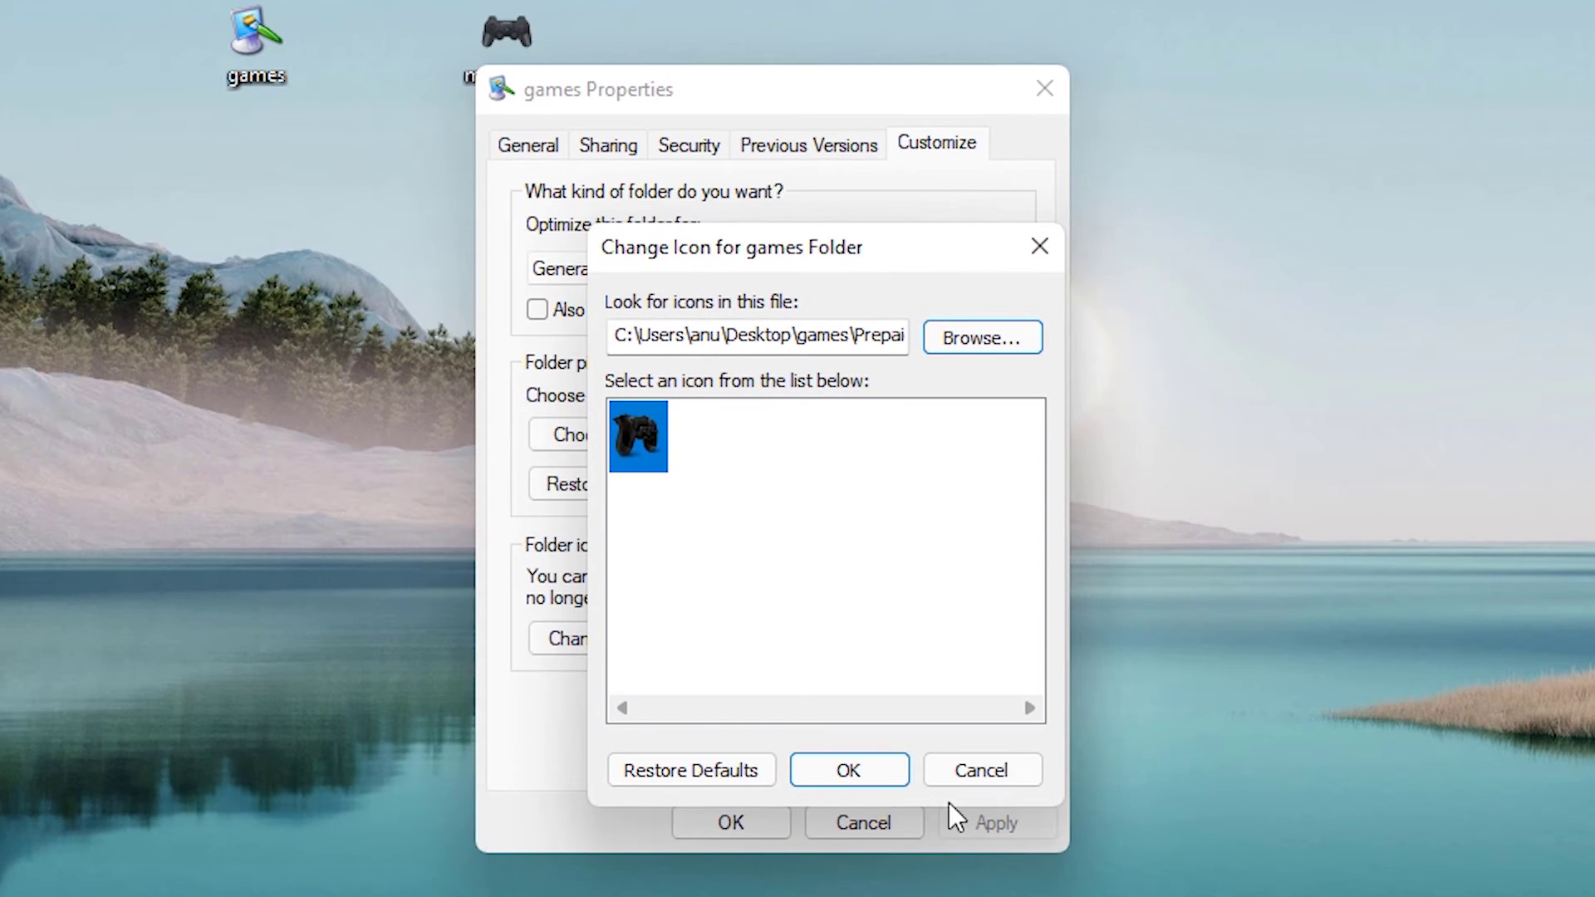
{"action": "left_click", "coordinate": [846, 769]}
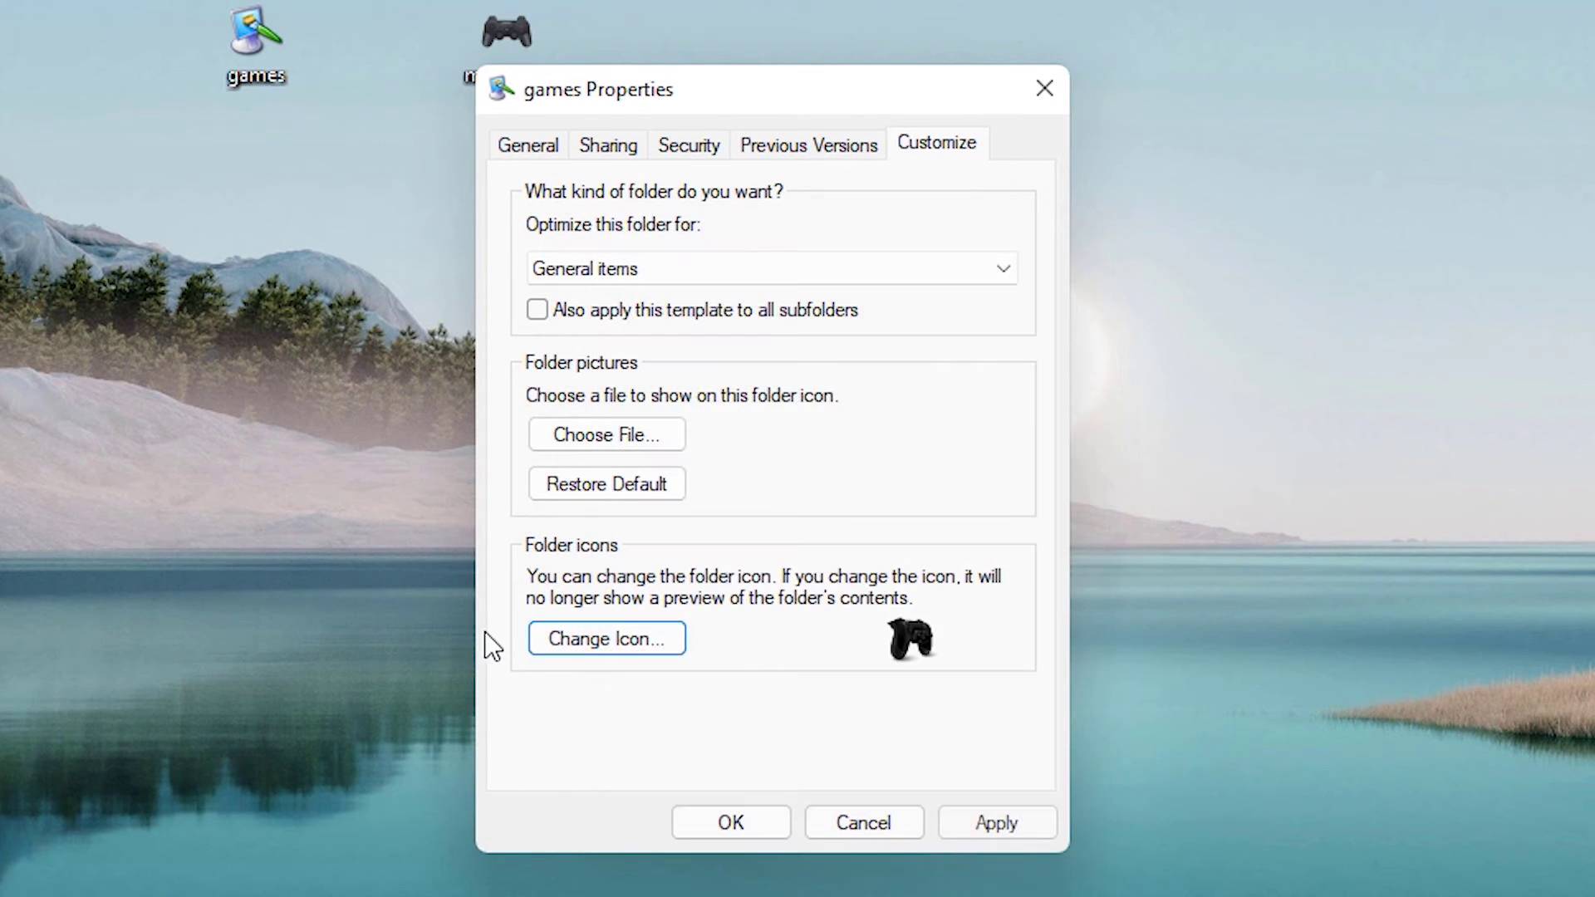
{"action": "left_click", "coordinate": [956, 824]}
{"action": "left_click", "coordinate": [733, 831]}
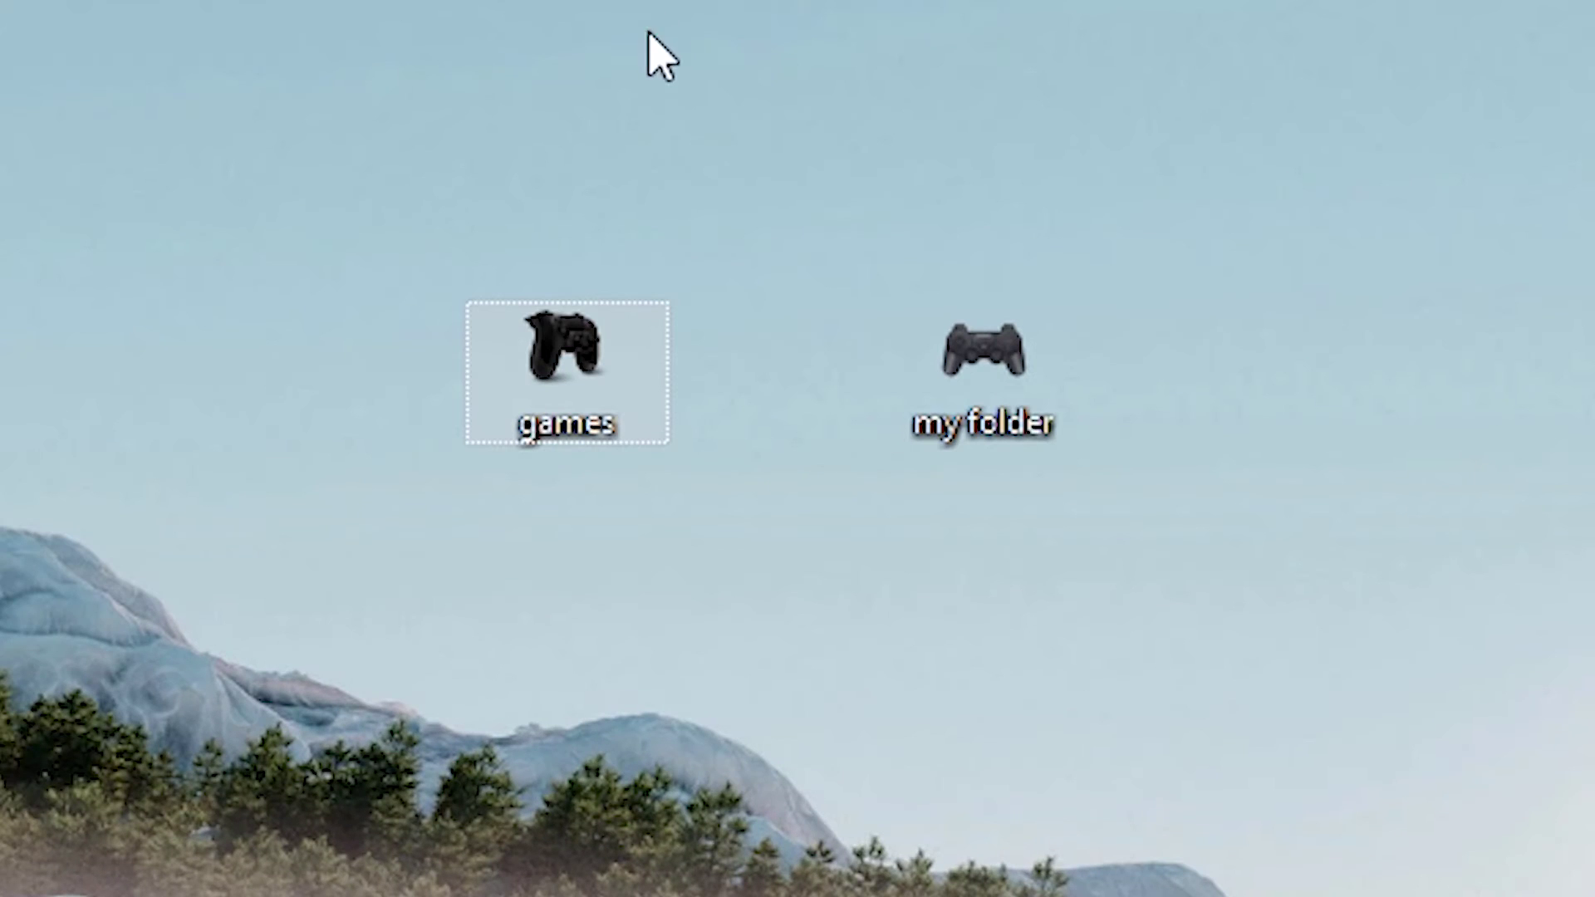
{"action": "left_click_drag", "start_coordinate": [713, 150], "coordinate": [484, 452]}
Step: Return to Chrome's .ico search tab and select its query text
{"action": "left_click", "coordinate": [948, 884]}
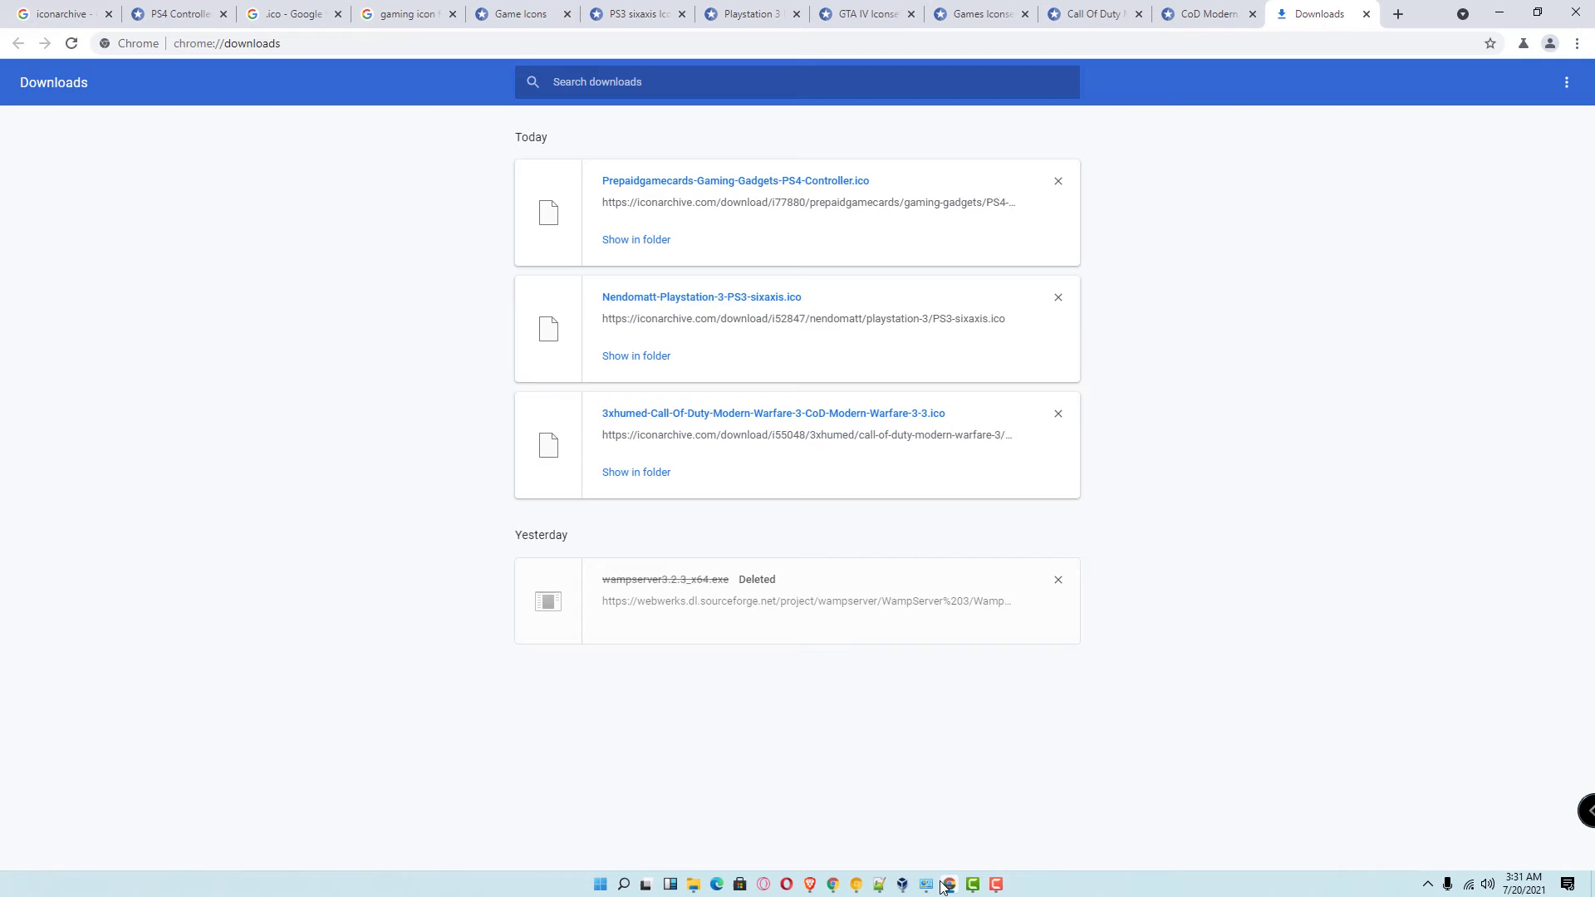
{"action": "left_click", "coordinate": [293, 13]}
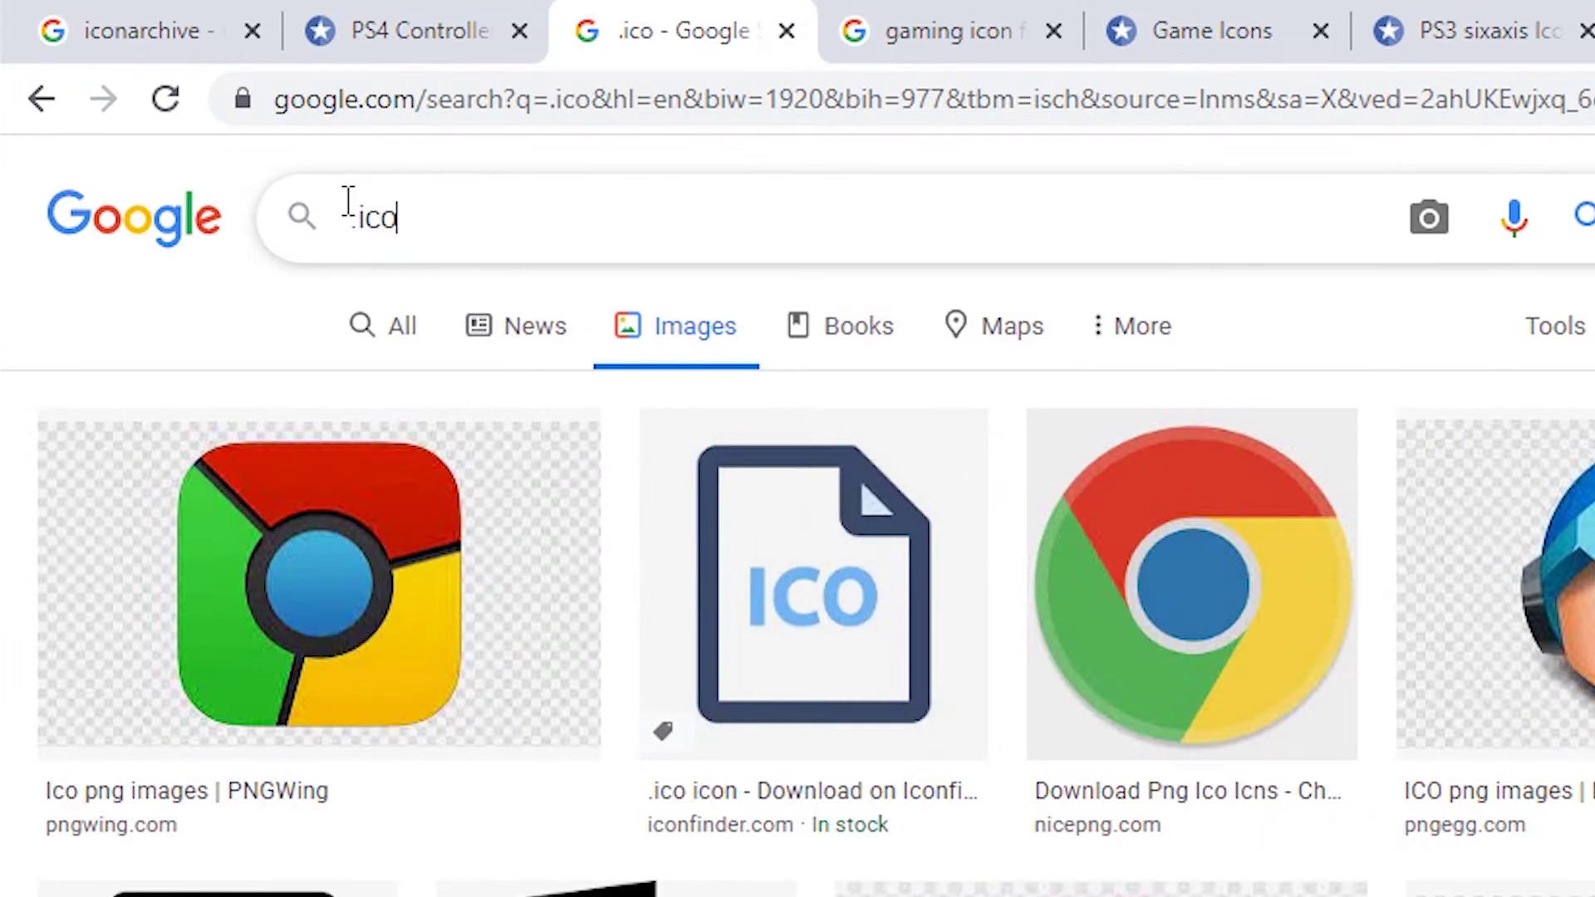
{"action": "left_click_drag", "start_coordinate": [348, 204], "coordinate": [451, 213]}
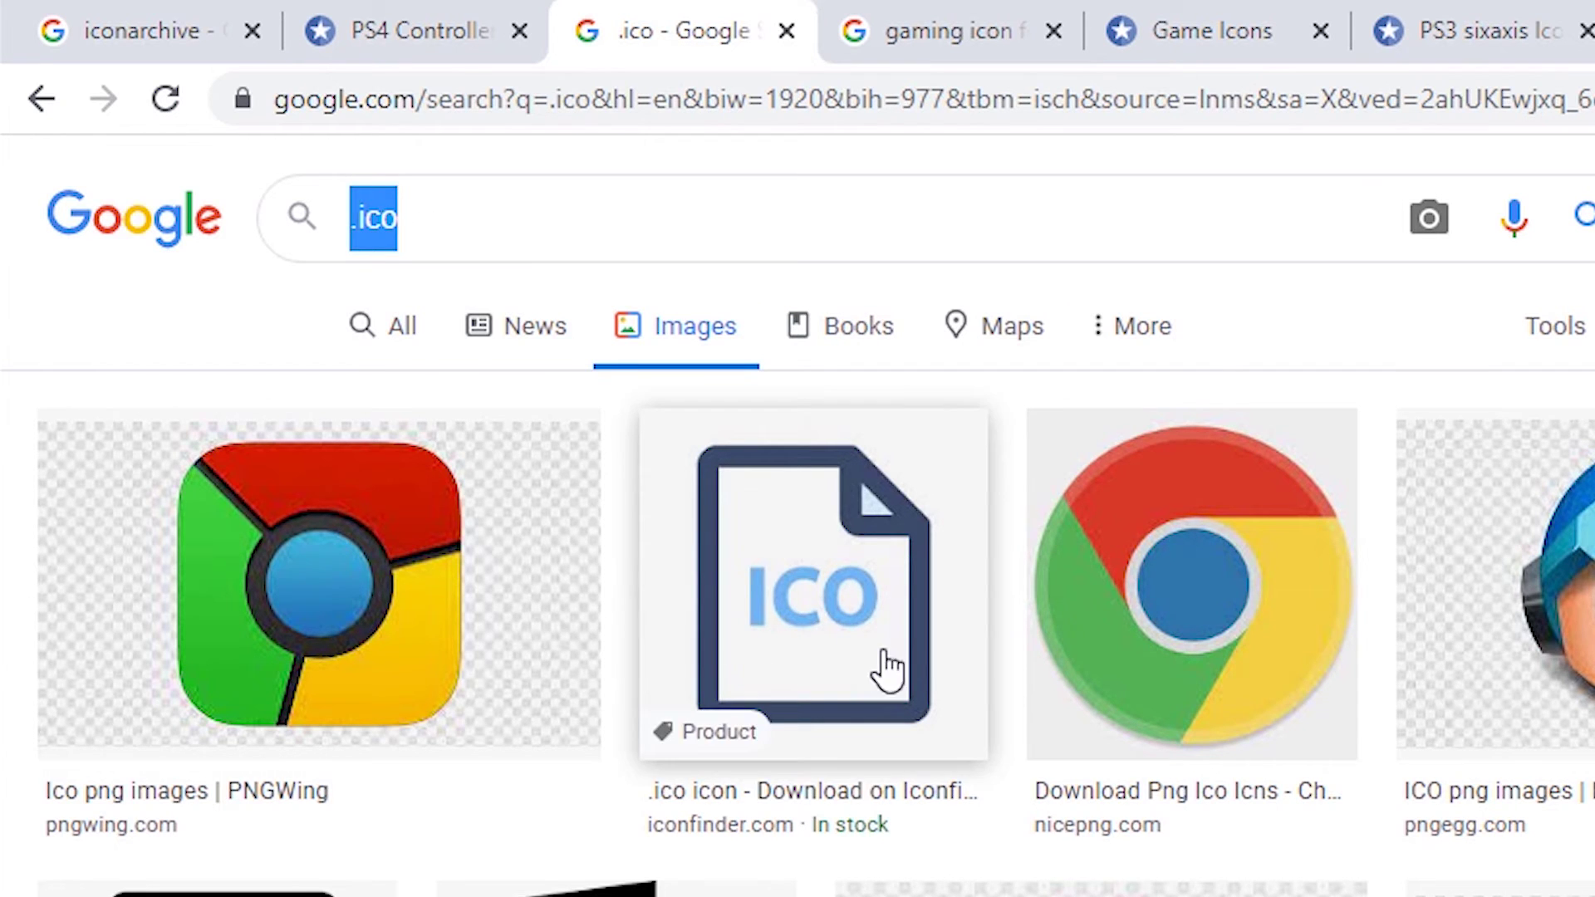
{"action": "scroll", "coordinate": [887, 669], "scroll_direction": "down", "scroll_amount": 5}
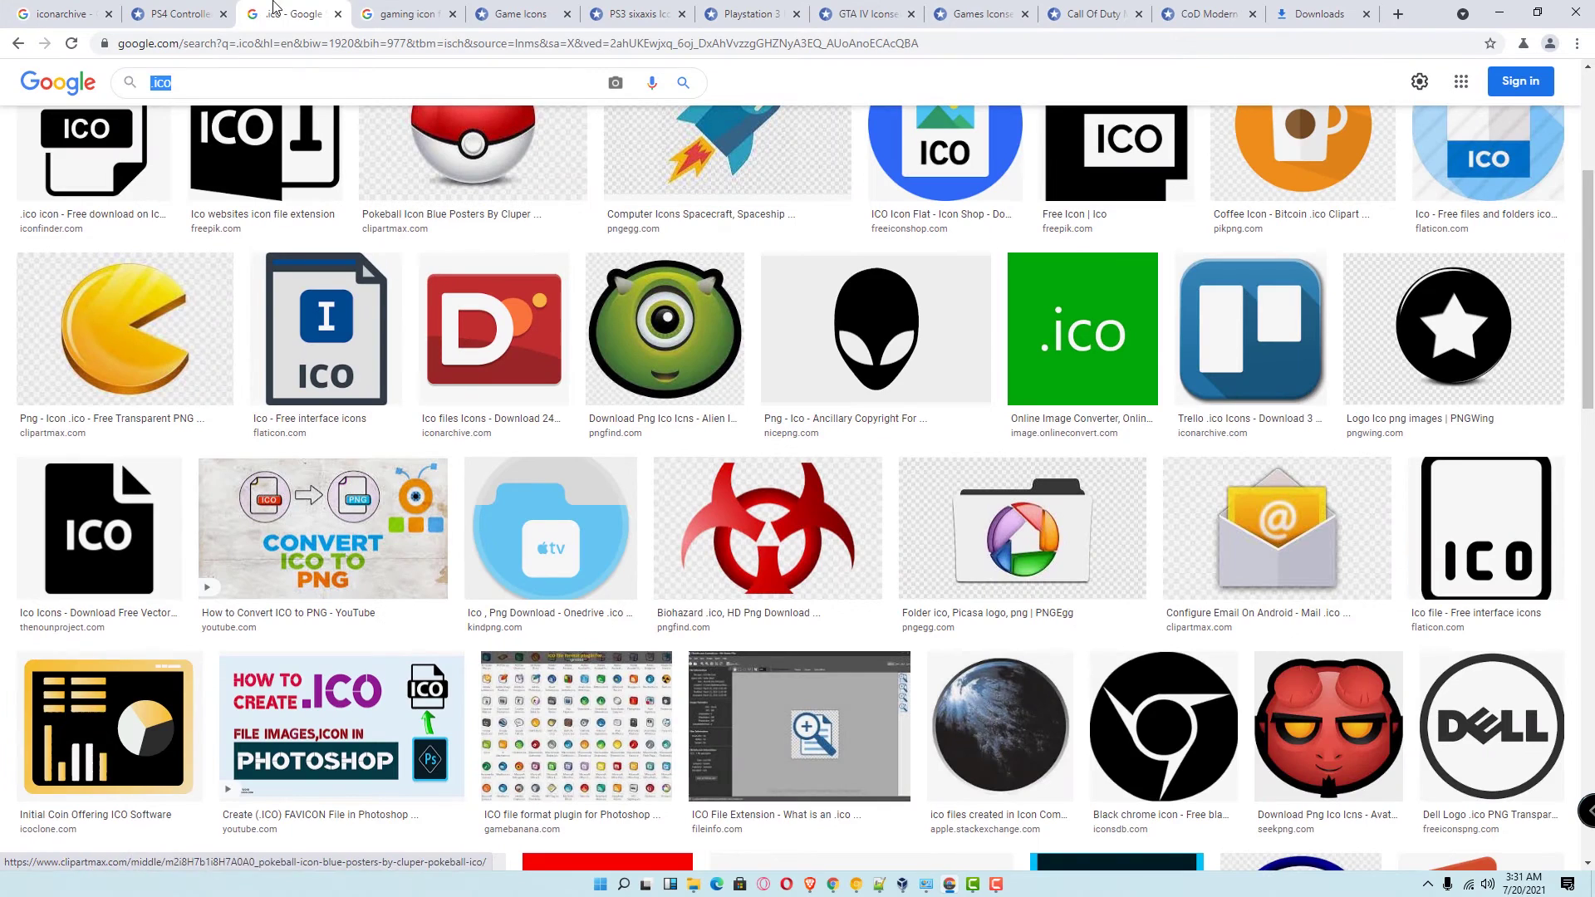
Step: Search Google Images for 'gaming icon folder' and preview the grey controller folder icon
{"action": "left_click", "coordinate": [407, 13]}
{"action": "triple_click", "coordinate": [281, 96]}
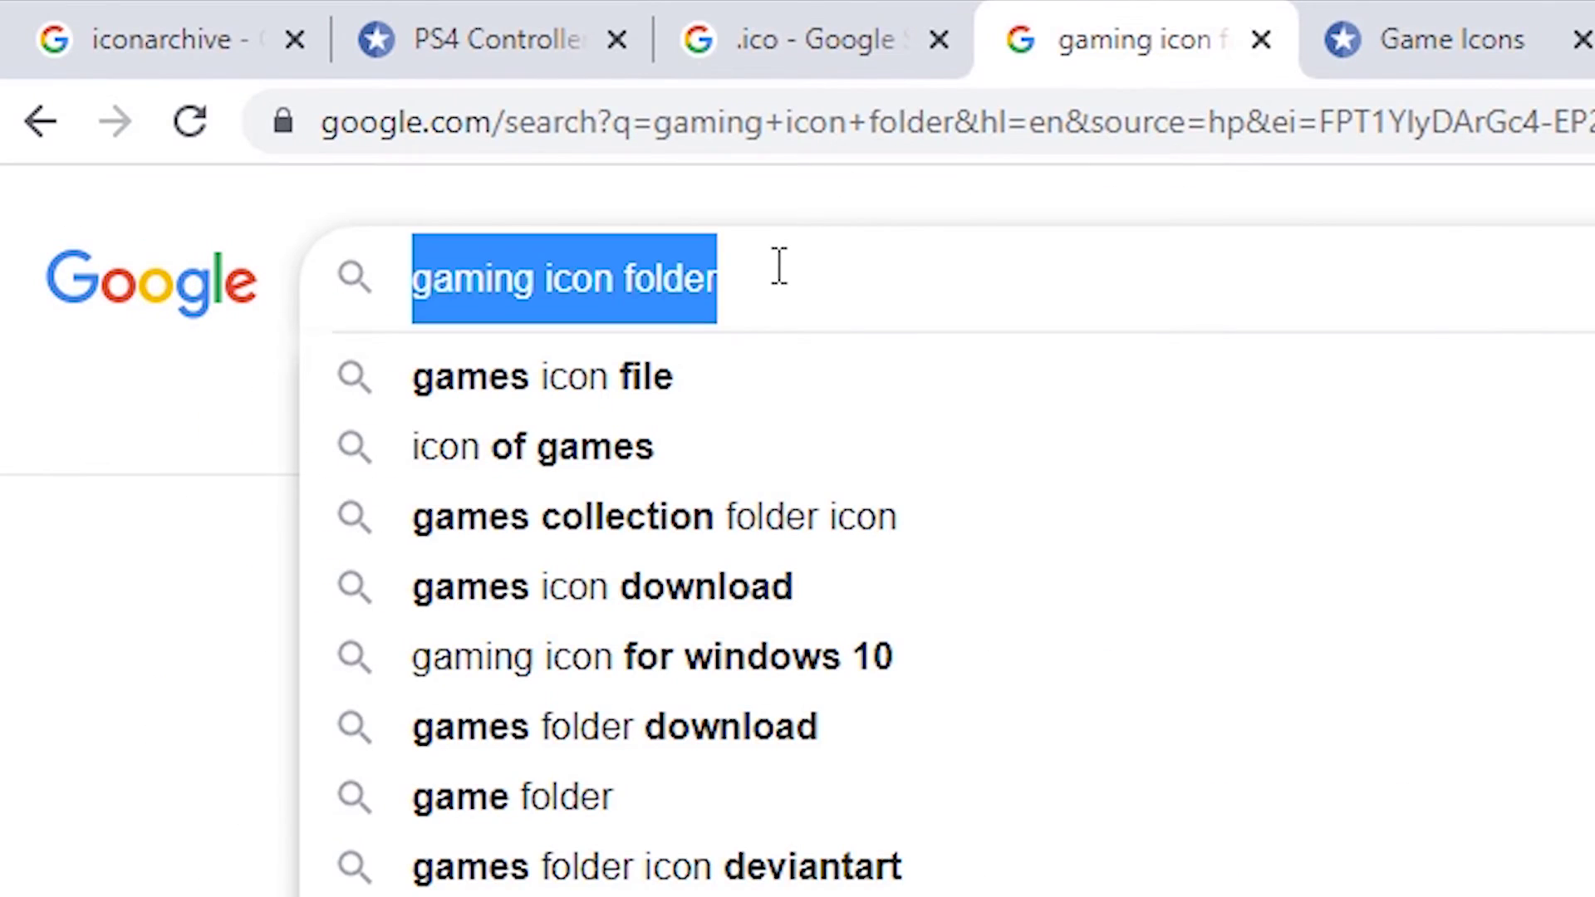
{"action": "left_click", "coordinate": [833, 289]}
{"action": "key", "text": "Return"}
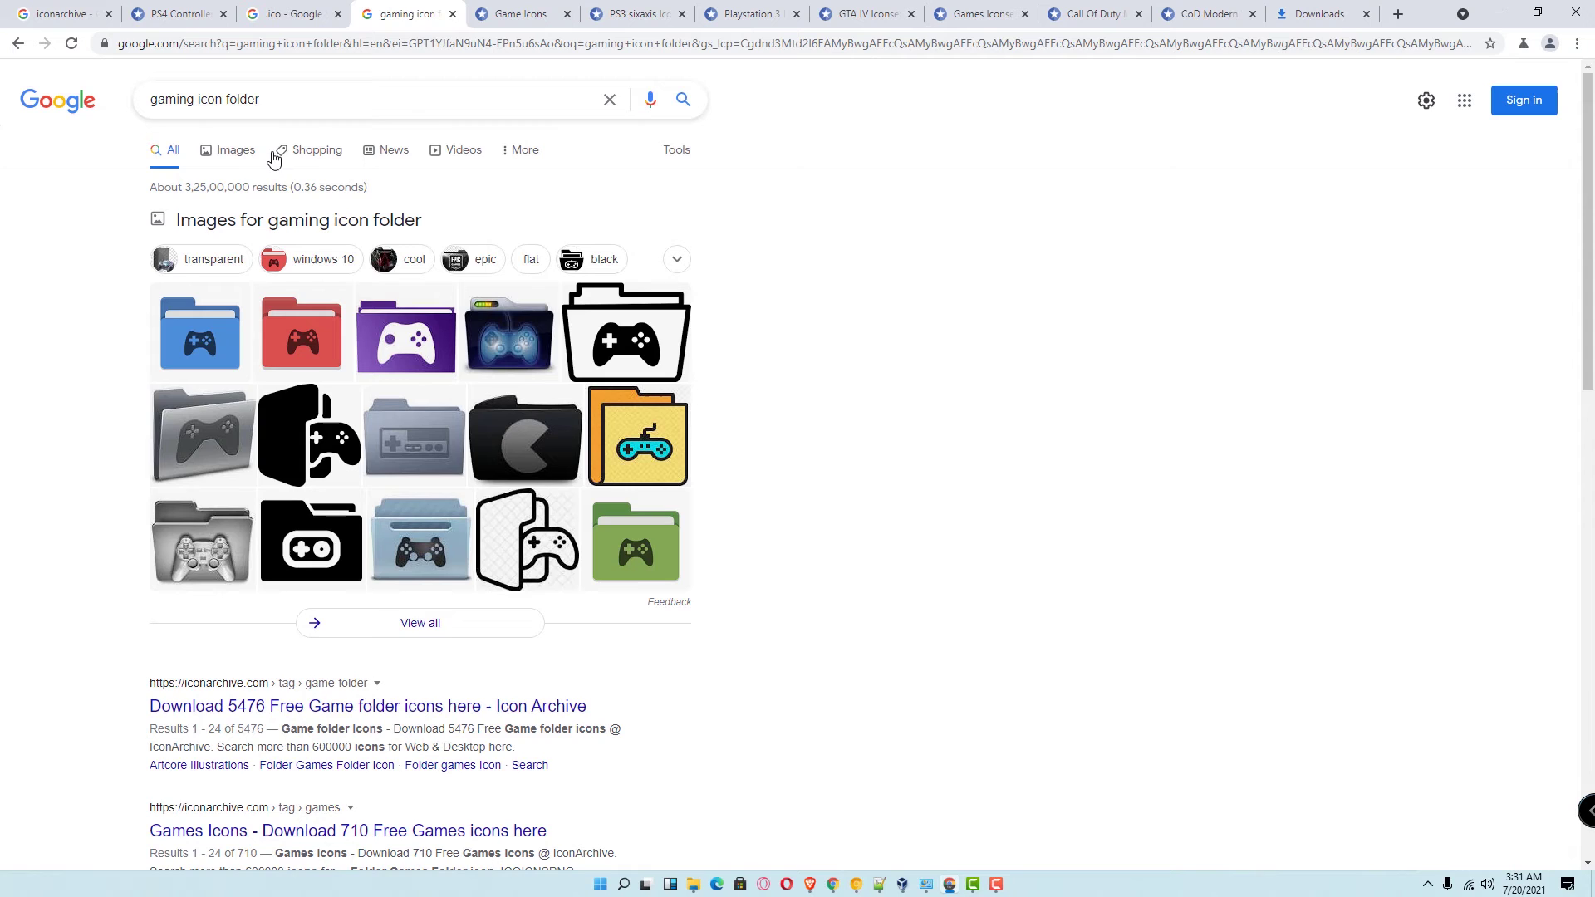
{"action": "left_click", "coordinate": [223, 154]}
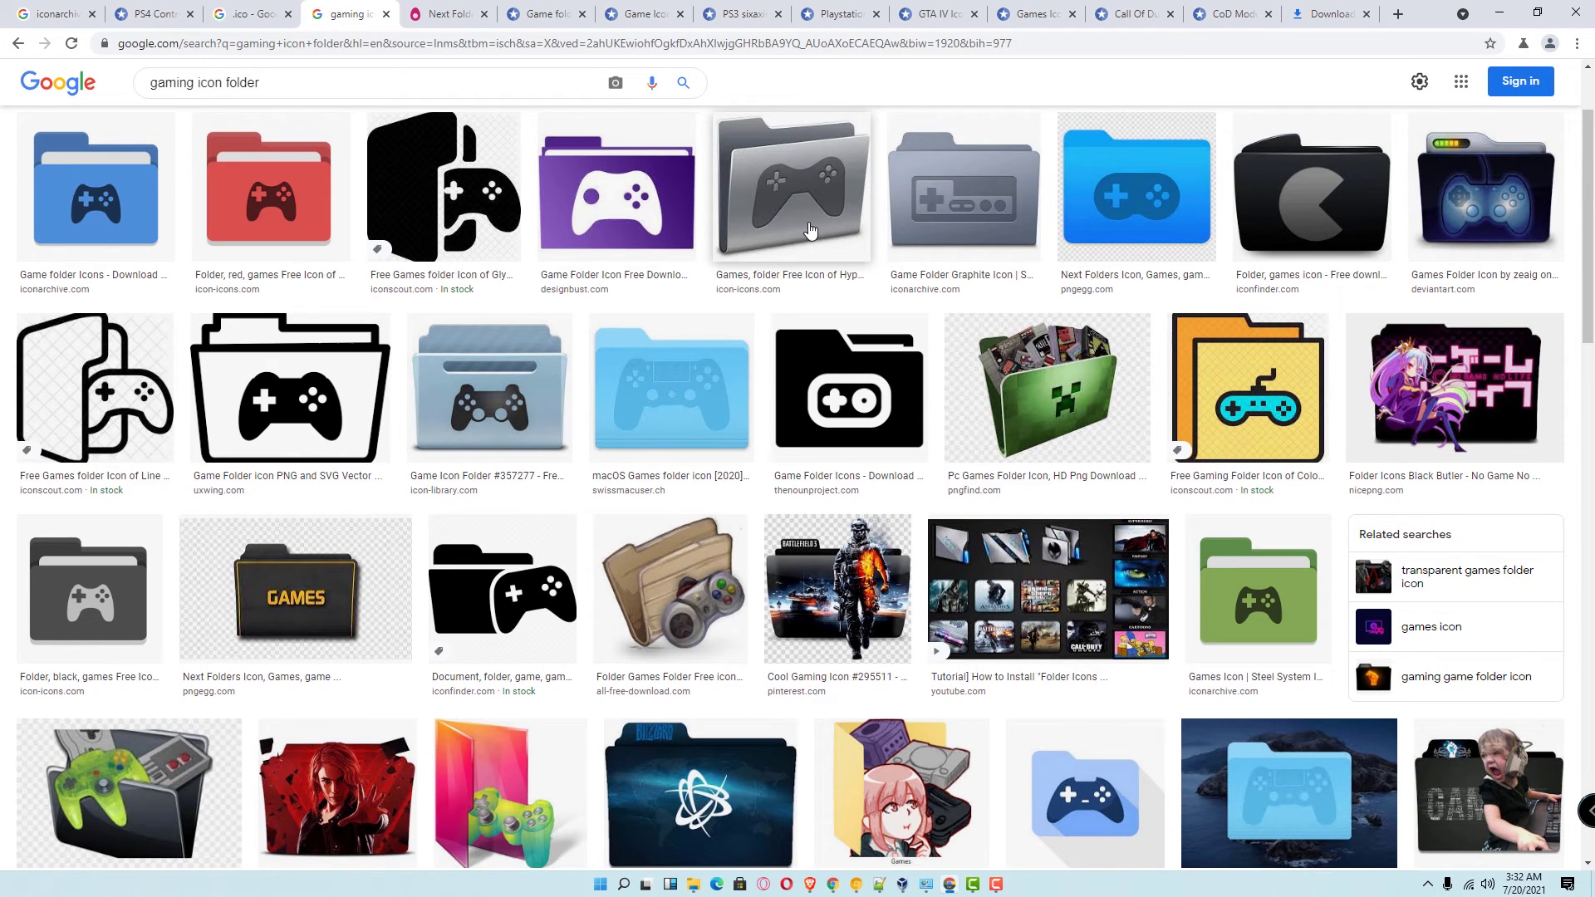
{"action": "left_click", "coordinate": [812, 162]}
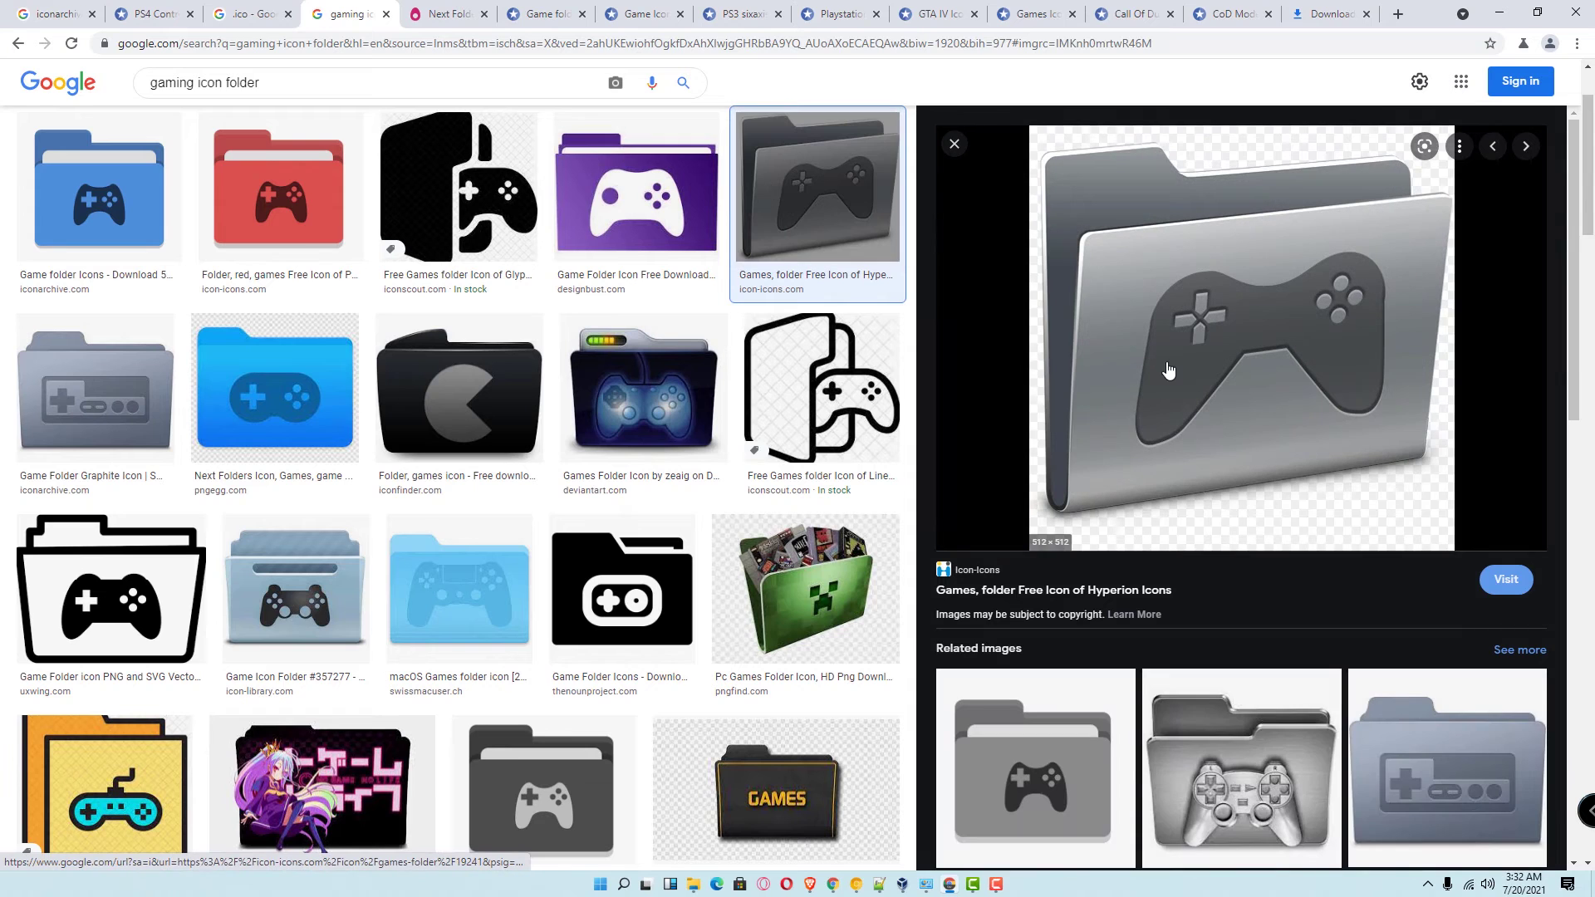
Step: Download games_folder_20493.ico from Icon-Icons and show it in its folder
{"action": "left_click", "coordinate": [1168, 371]}
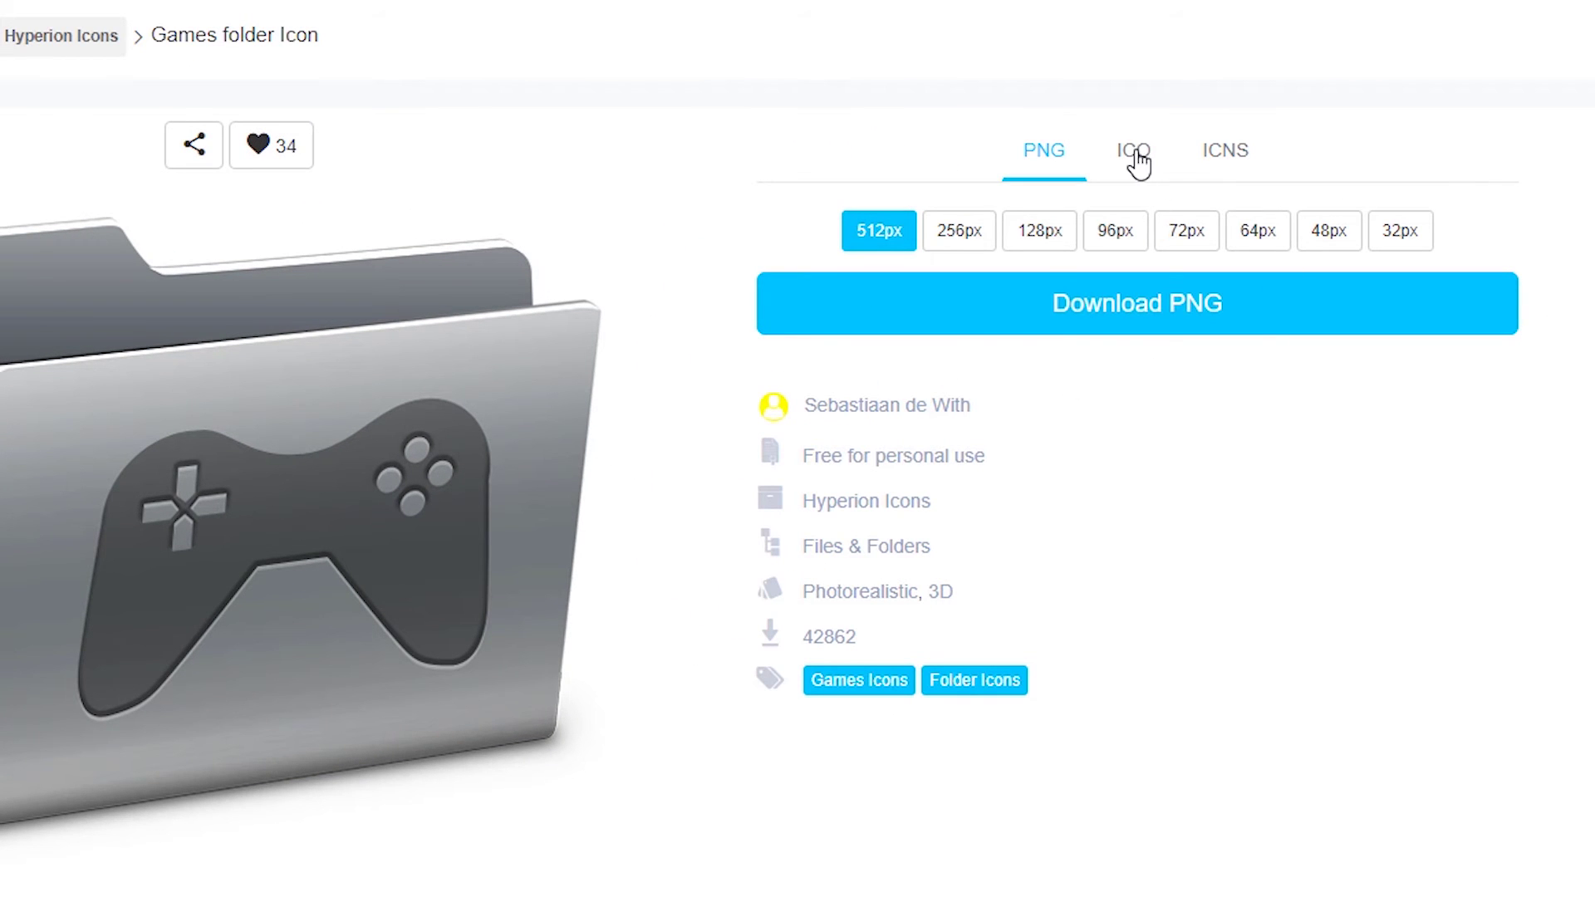
{"action": "left_click", "coordinate": [1145, 153]}
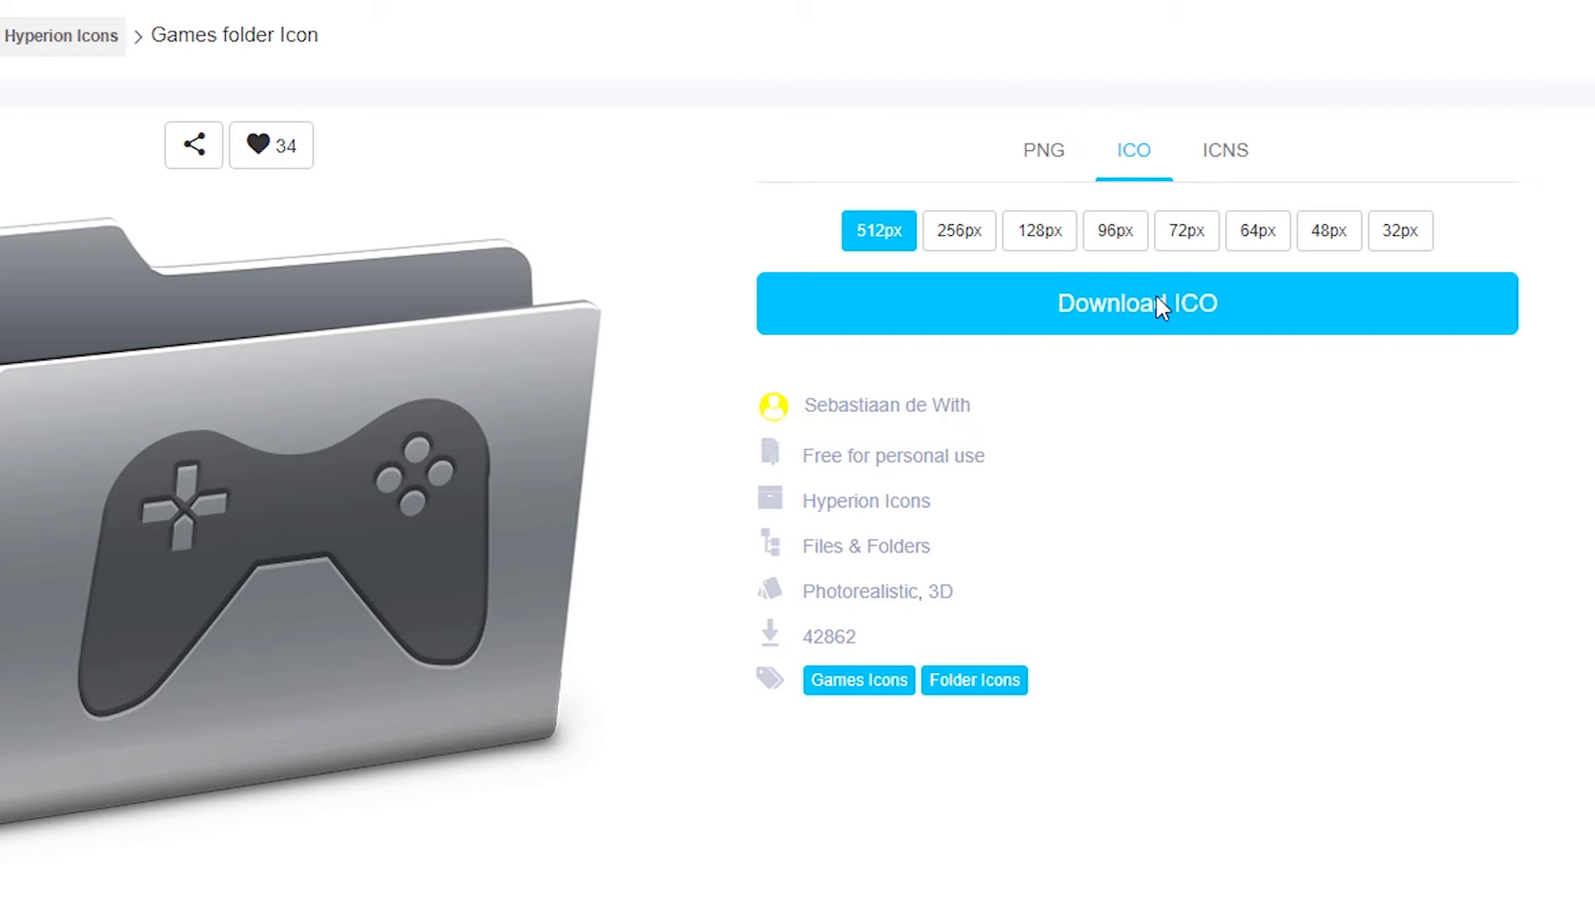
{"action": "left_click", "coordinate": [1080, 307]}
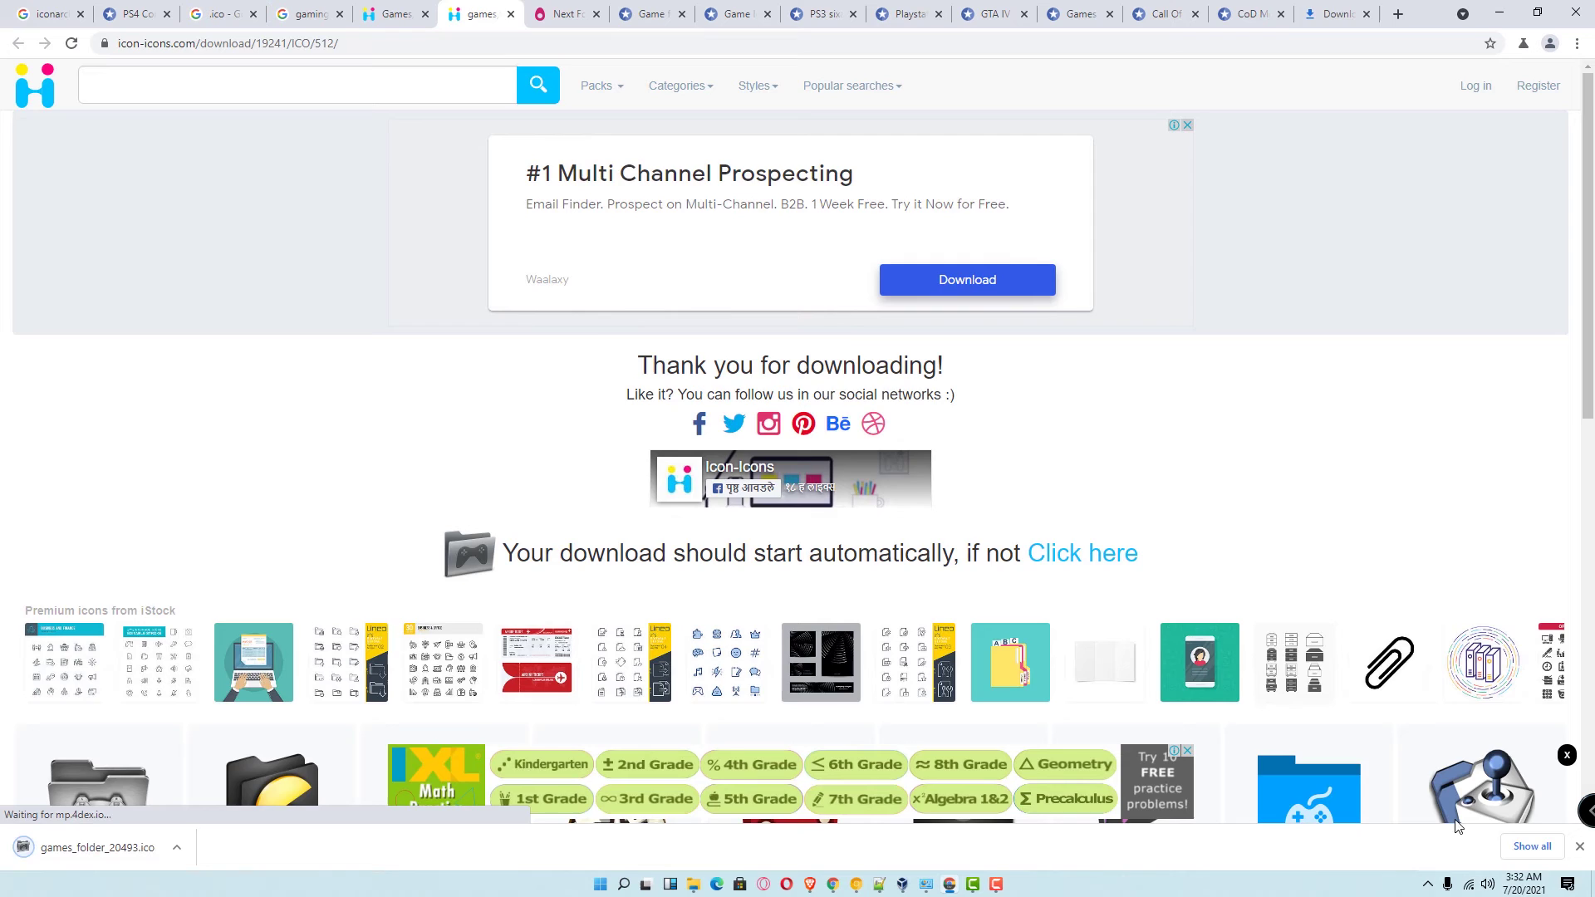
{"action": "left_click", "coordinate": [1533, 847]}
{"action": "left_click", "coordinate": [636, 240]}
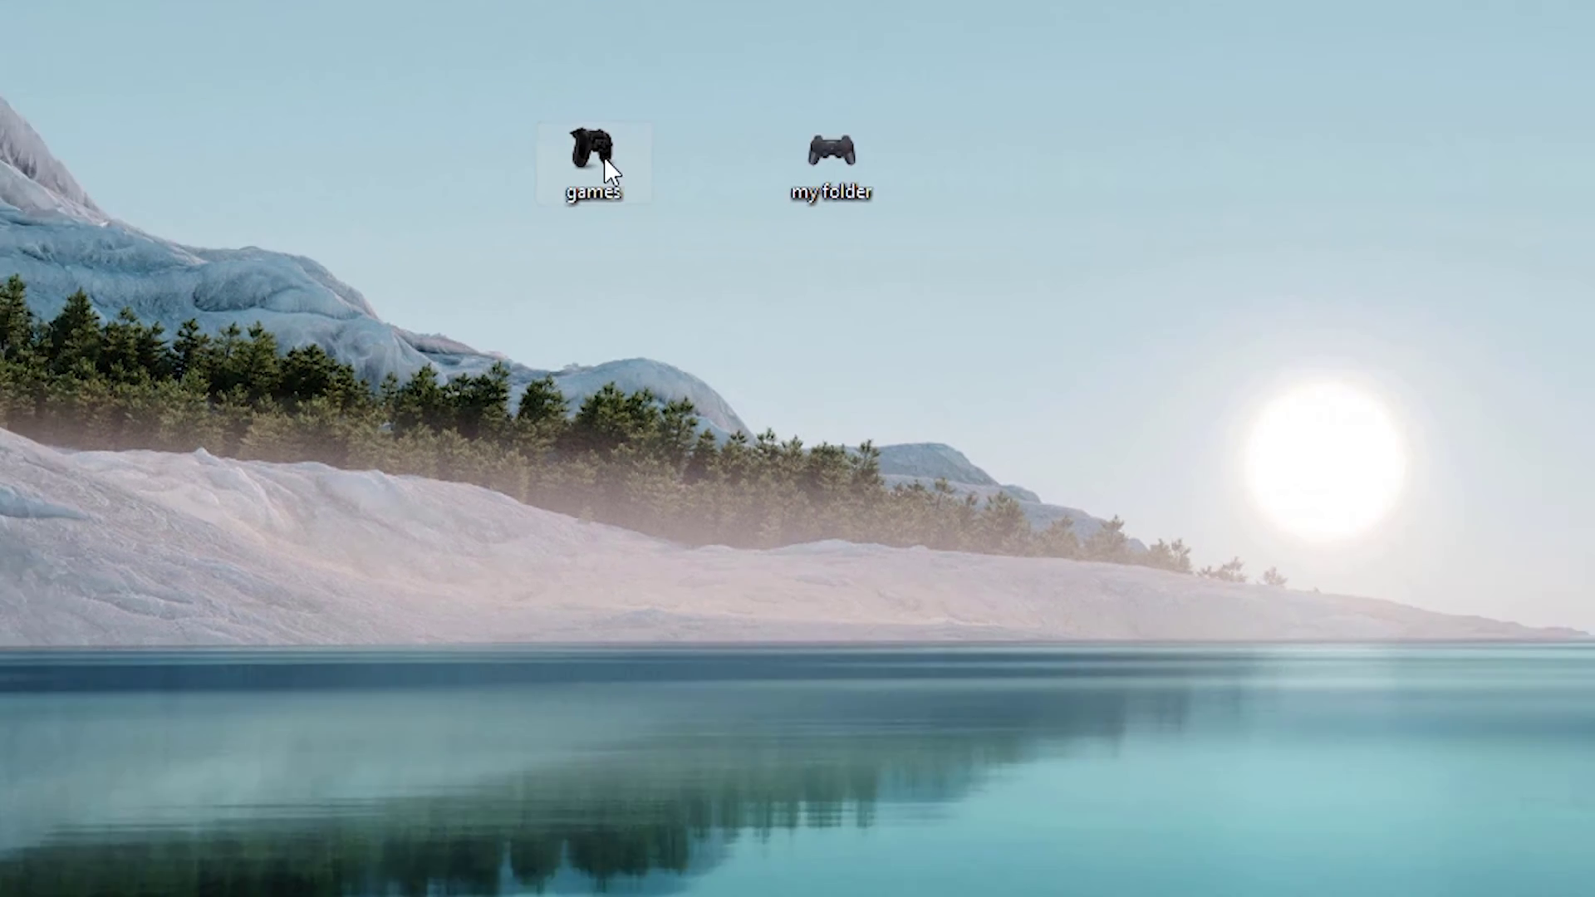
Step: Open the Change Icon dialog from the games folder's Properties > Customize again
{"action": "right_click", "coordinate": [605, 158]}
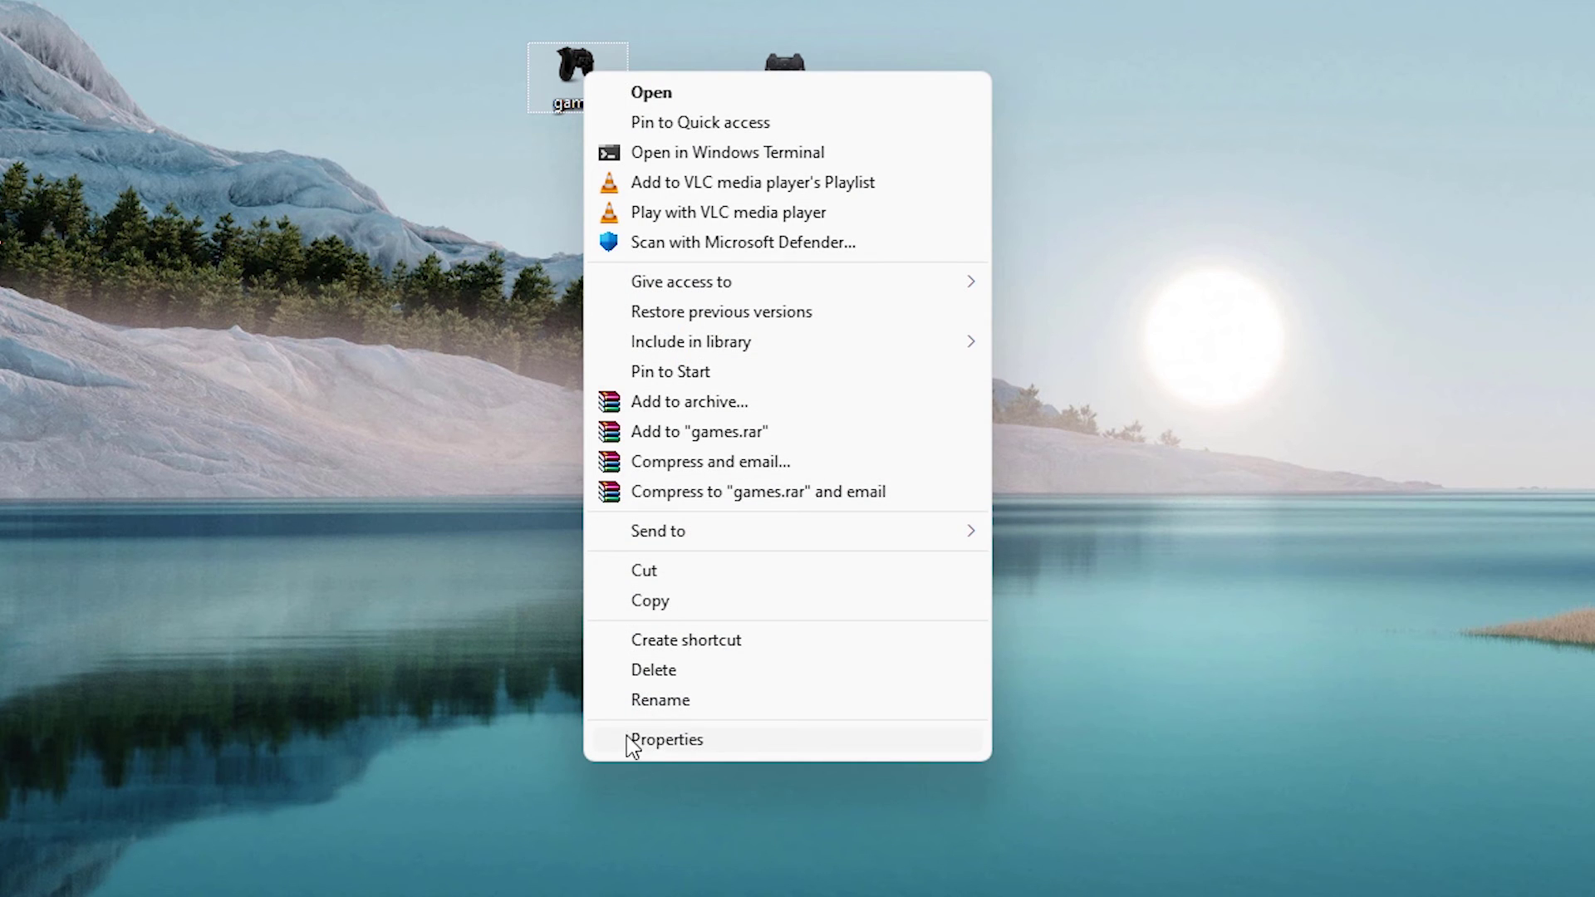
{"action": "left_click", "coordinate": [676, 748]}
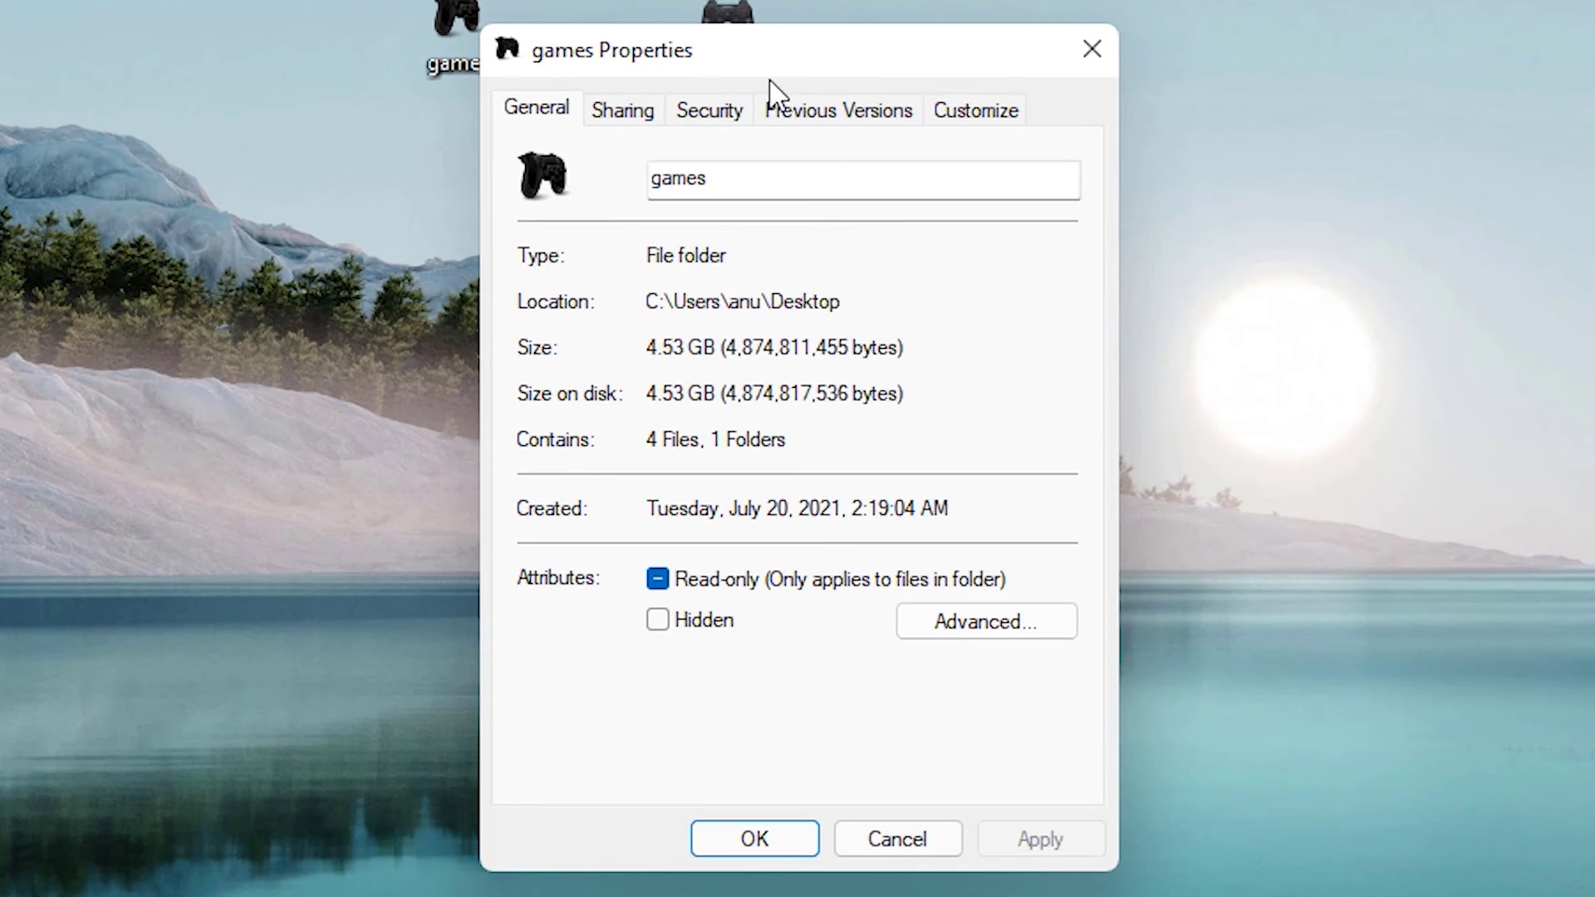
{"action": "left_click", "coordinate": [957, 105]}
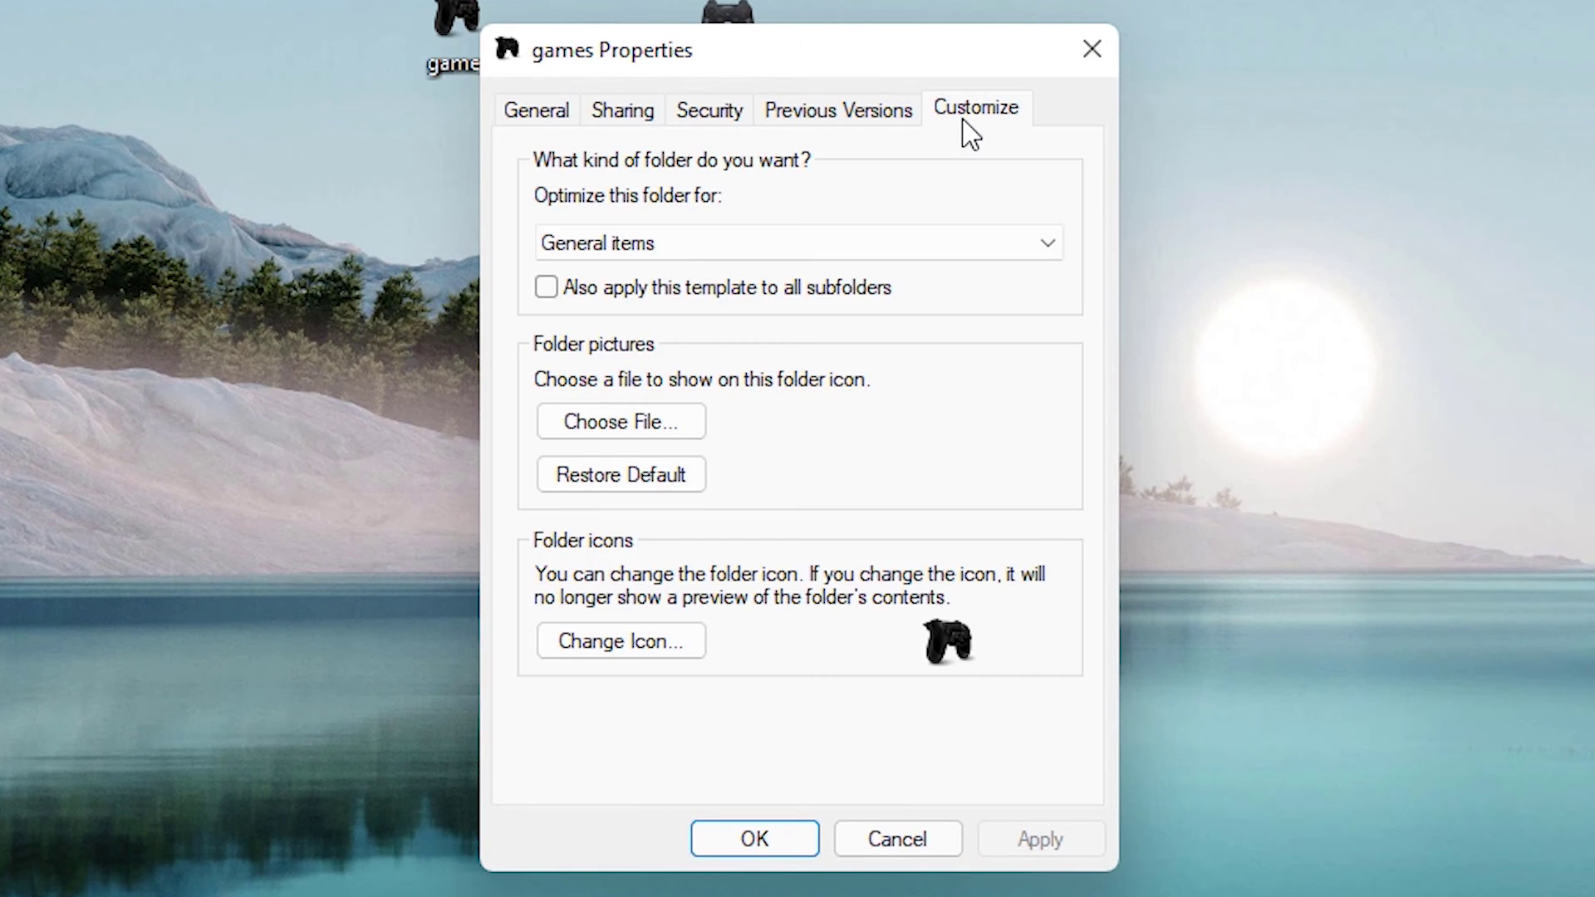
{"action": "left_click", "coordinate": [669, 648]}
Step: Browse to games_folder_20493.ico and confirm it as the folder icon
{"action": "left_click", "coordinate": [1035, 324]}
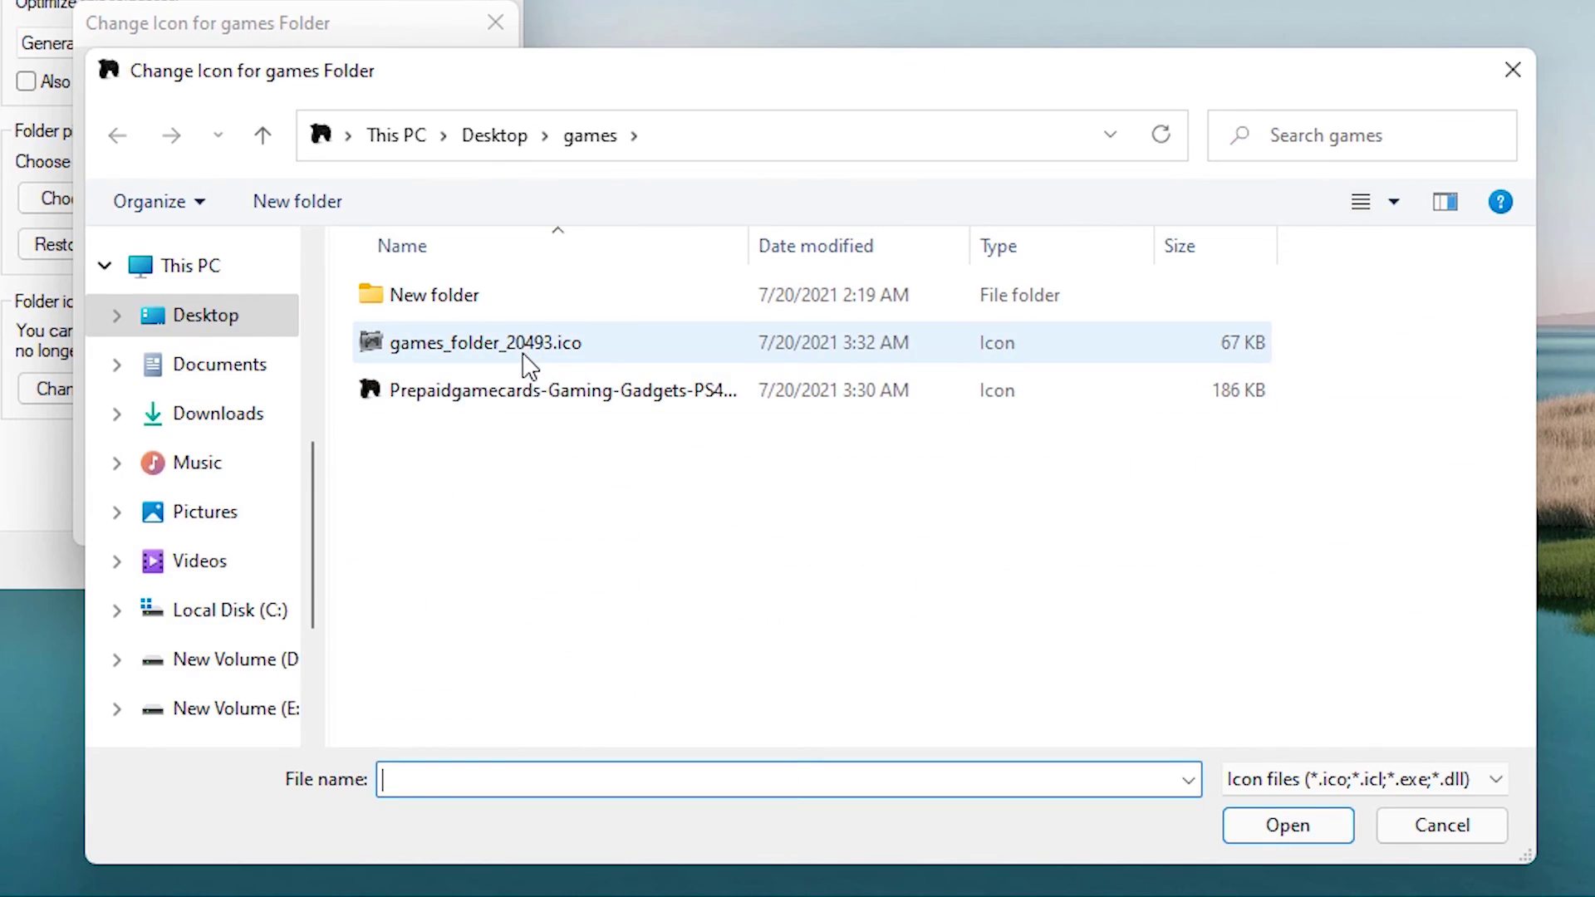
{"action": "double_click", "coordinate": [525, 356]}
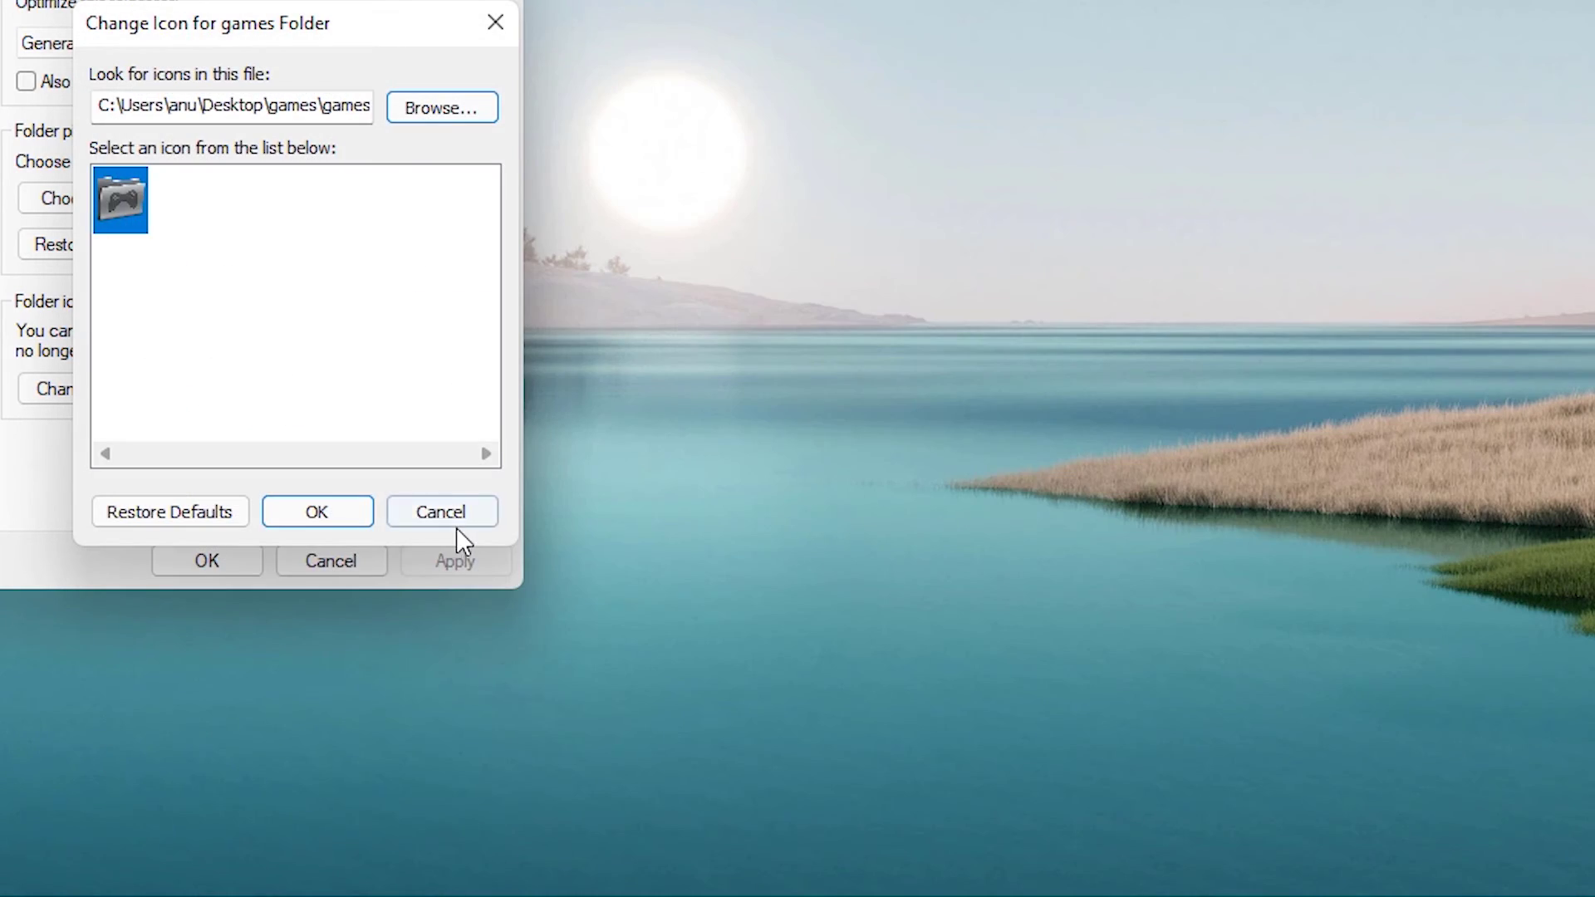
{"action": "left_click", "coordinate": [313, 511]}
{"action": "left_click", "coordinate": [1009, 841]}
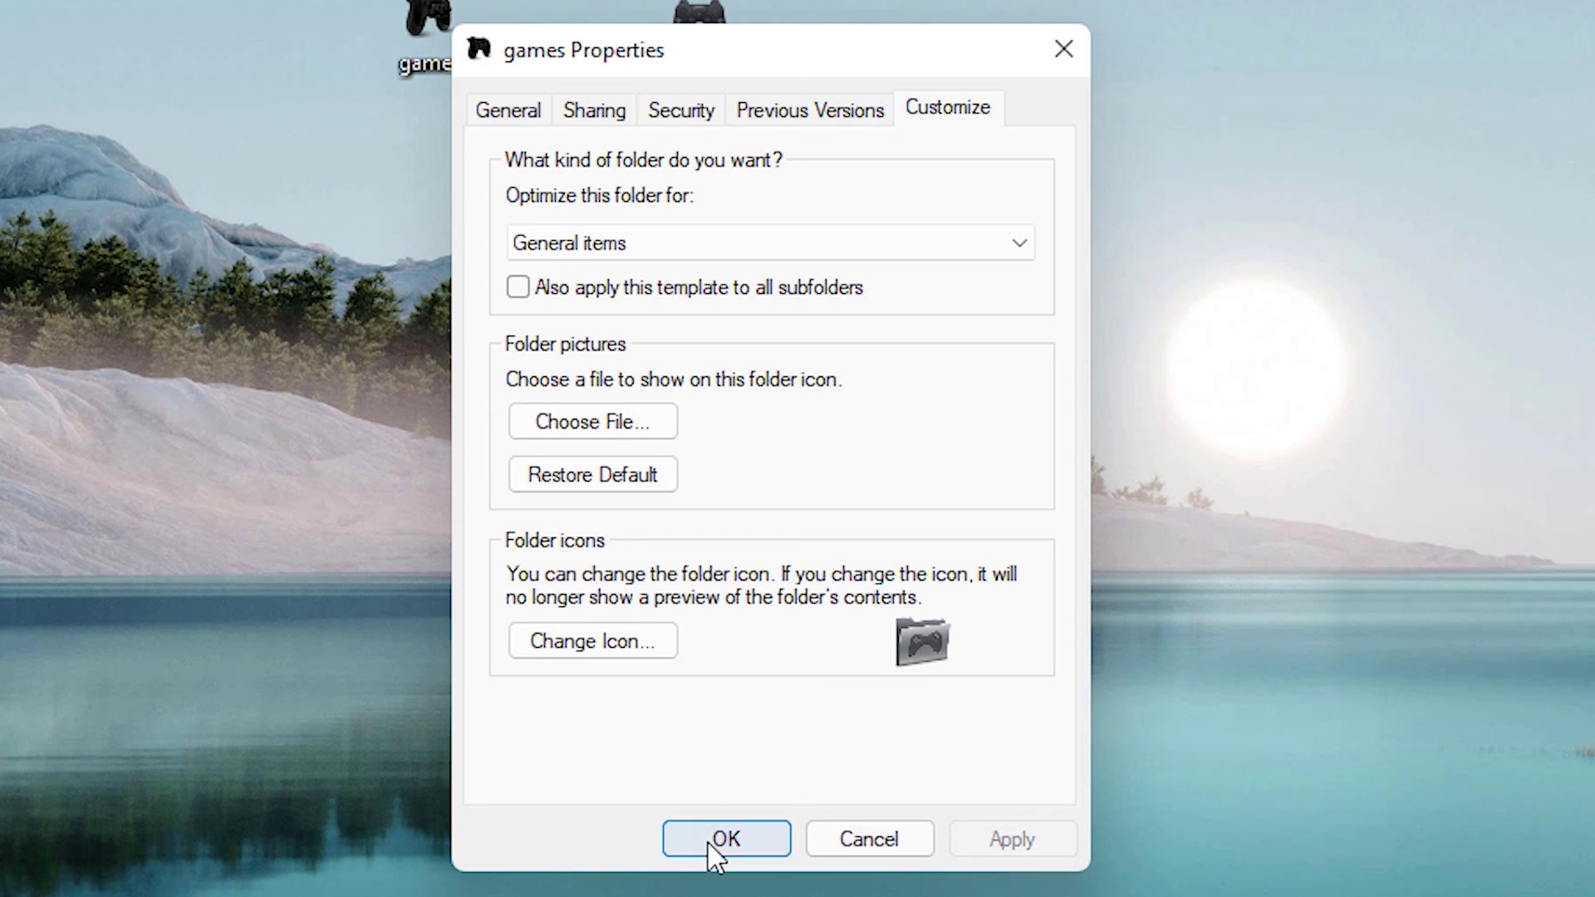